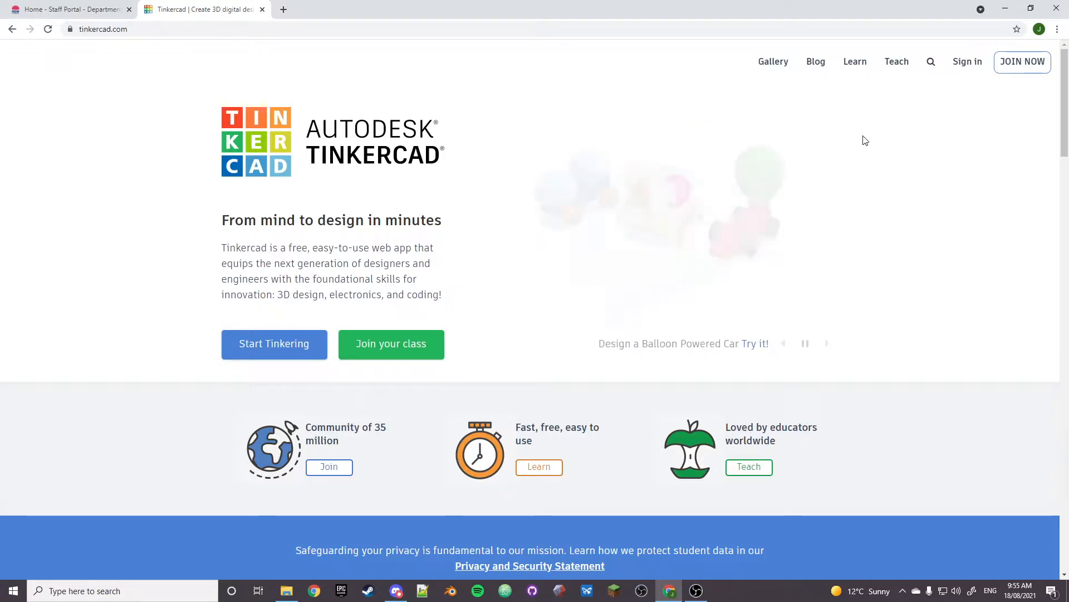
left_click(1003, 65)
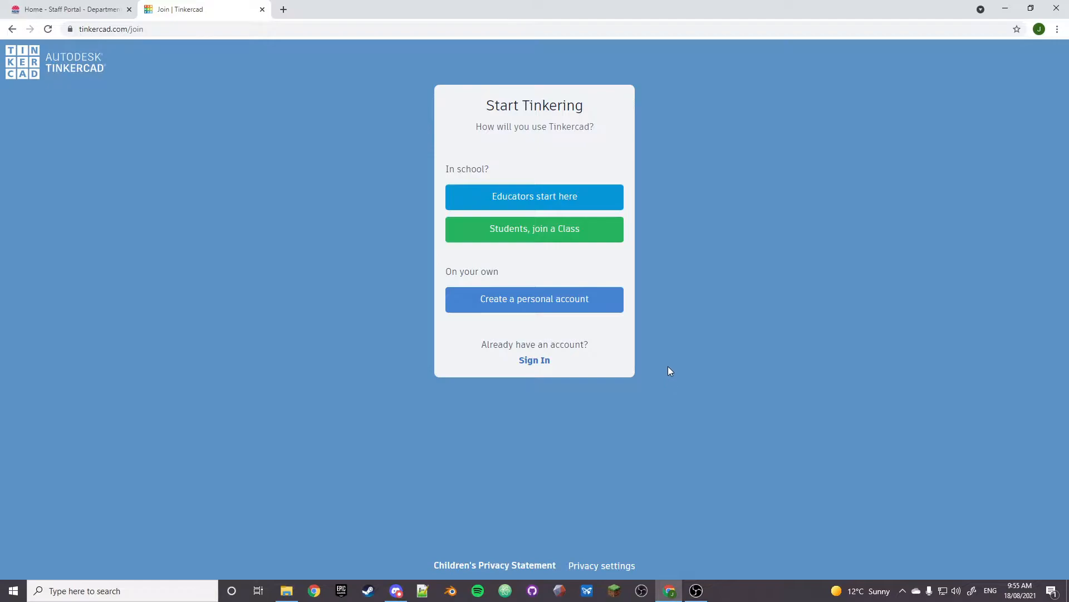
left_click(596, 308)
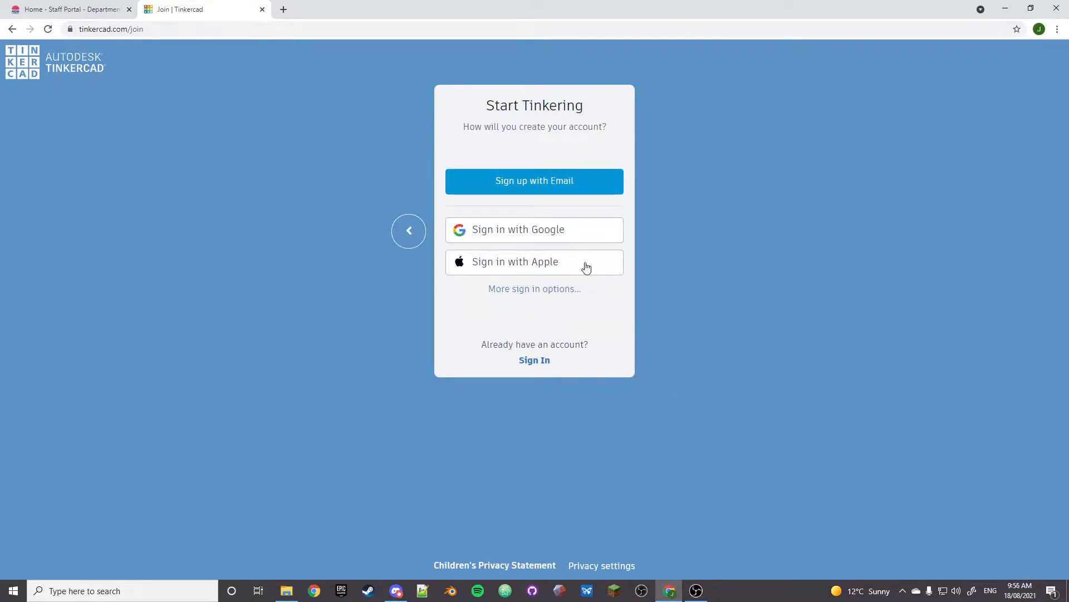
left_click(574, 239)
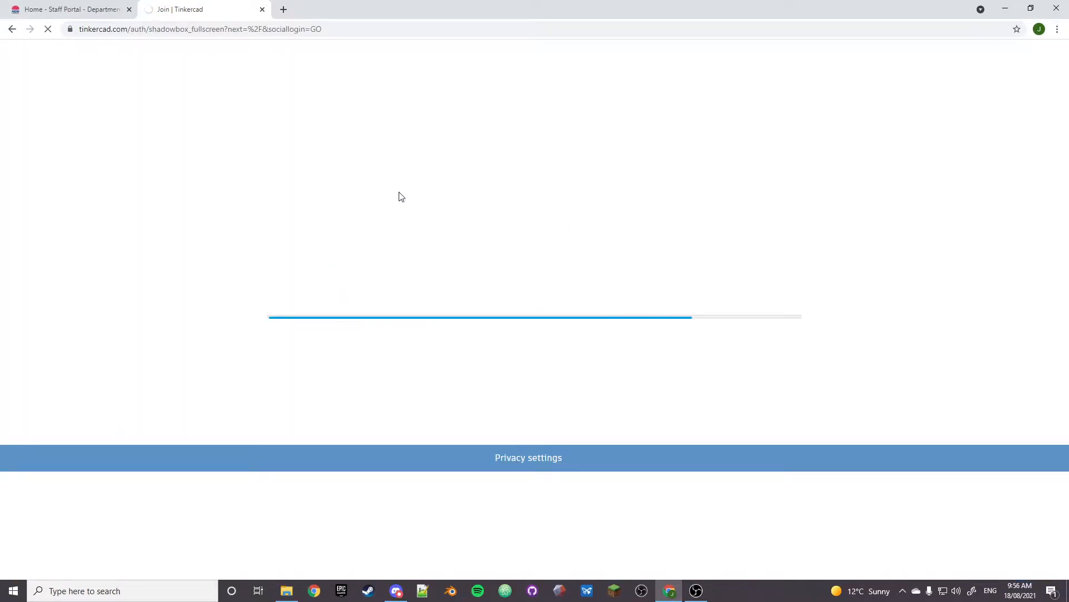
left_click(262, 29)
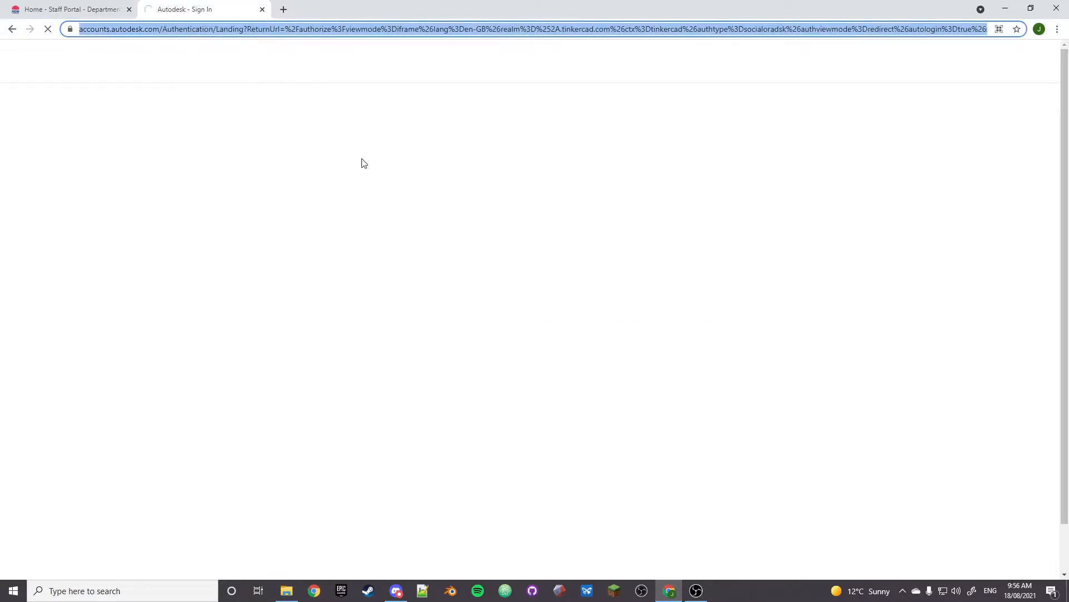
type("tinkercad.com")
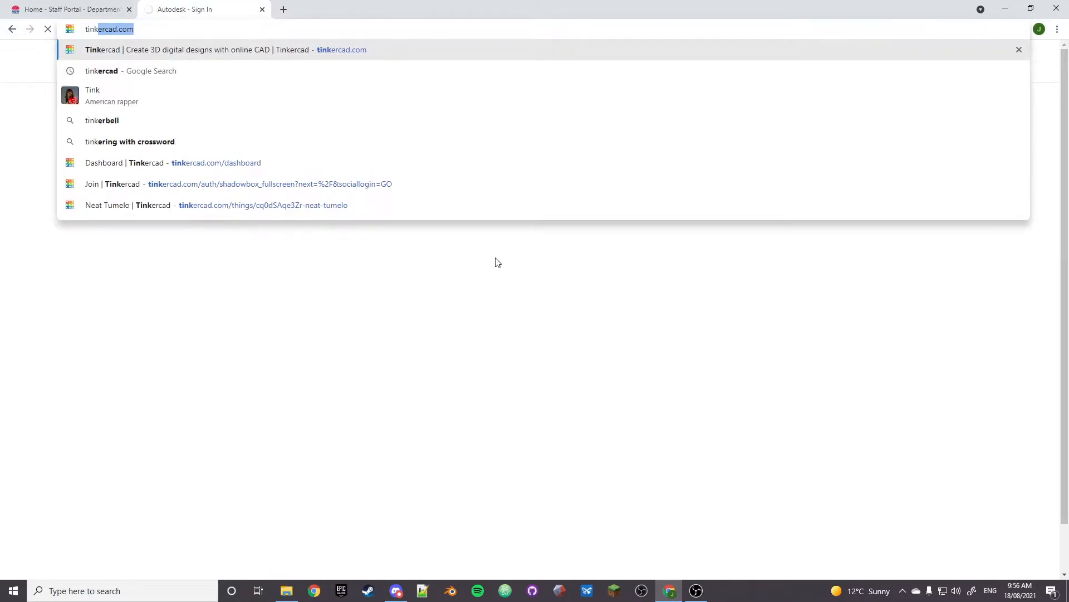
key("Return")
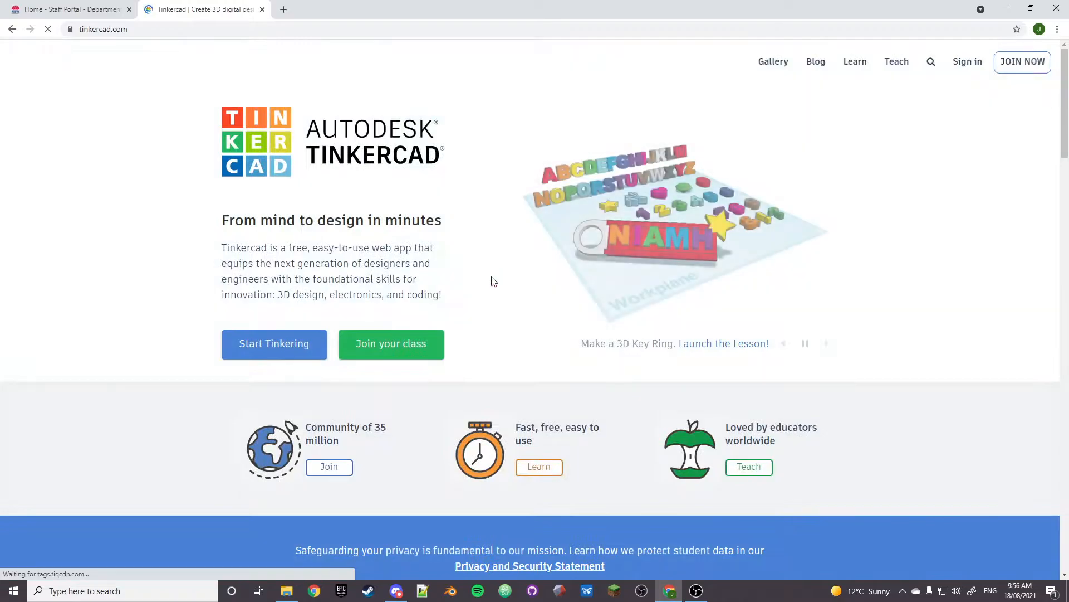
- Sign in to Tinkercad with the Google account and create a new 3D design
left_click(966, 72)
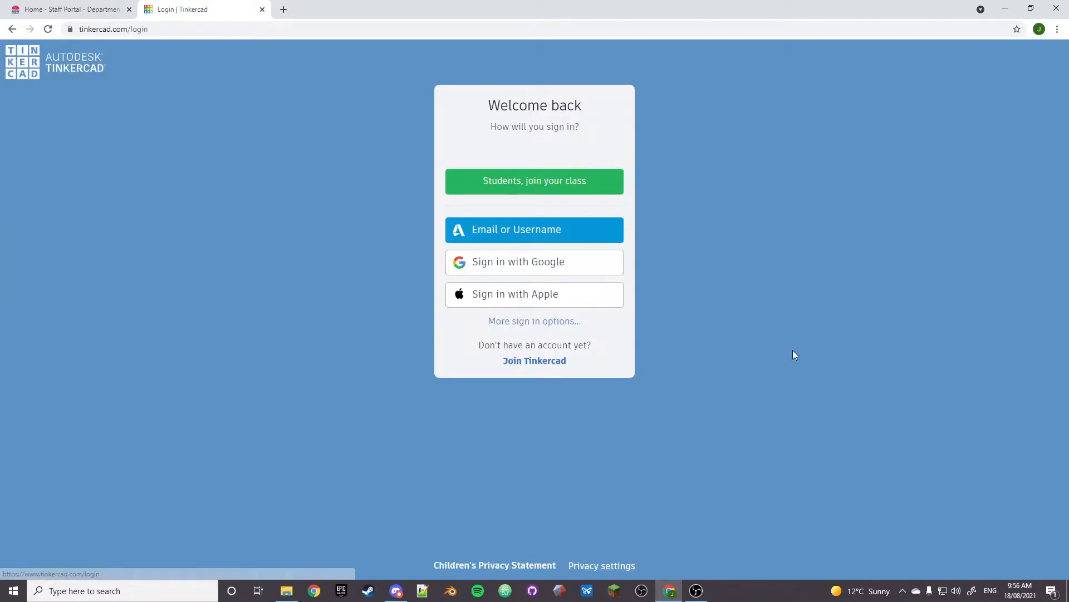
left_click(493, 270)
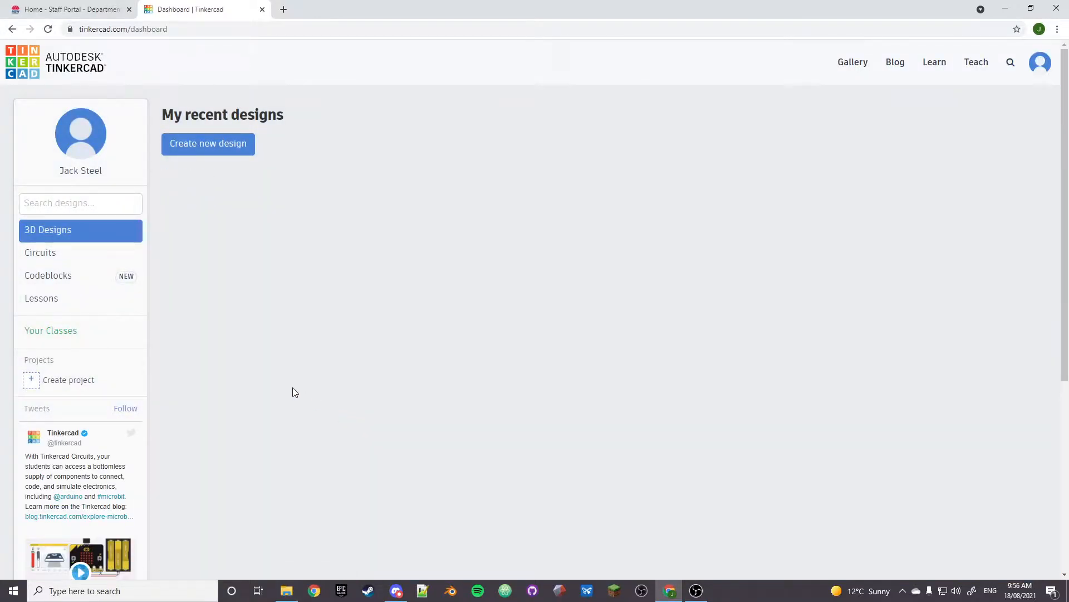
left_click(234, 149)
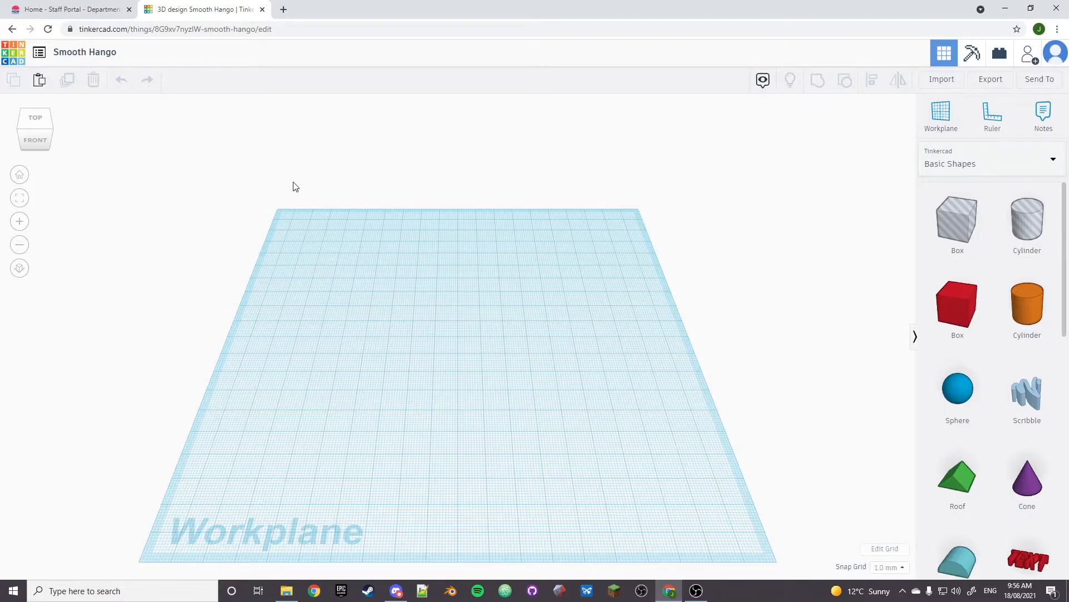
- Examine the empty workplane from the front, right, bottom, corner and top views, and return to the home view
middle_click_drag(466, 382, 491, 359)
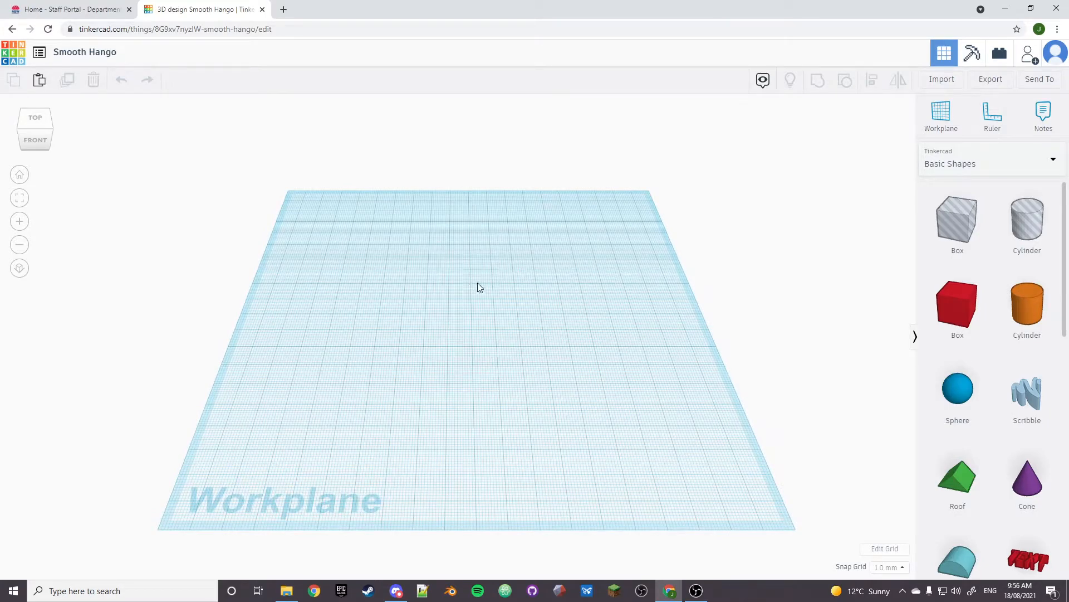
mouse_move(482, 282)
middle_mouse_down()
mouse_move(525, 269)
mouse_move(442, 212)
mouse_move(582, 232)
mouse_move(198, 379)
mouse_move(239, 496)
mouse_move(702, 312)
mouse_move(494, 144)
mouse_move(566, 396)
mouse_move(365, 308)
mouse_move(475, 276)
middle_mouse_up()
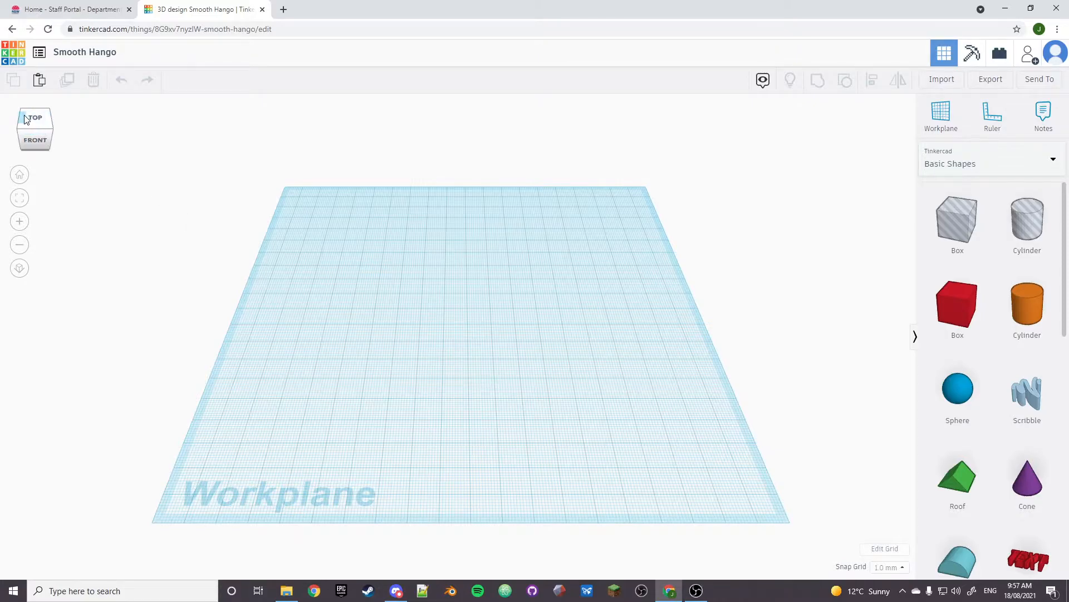
left_click(41, 138)
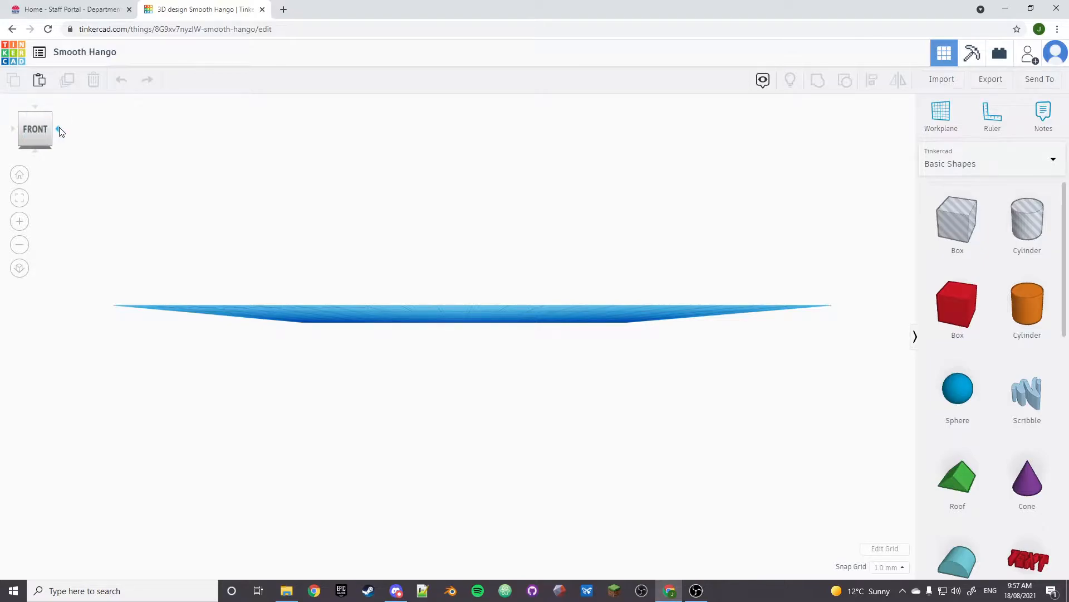
left_click(59, 130)
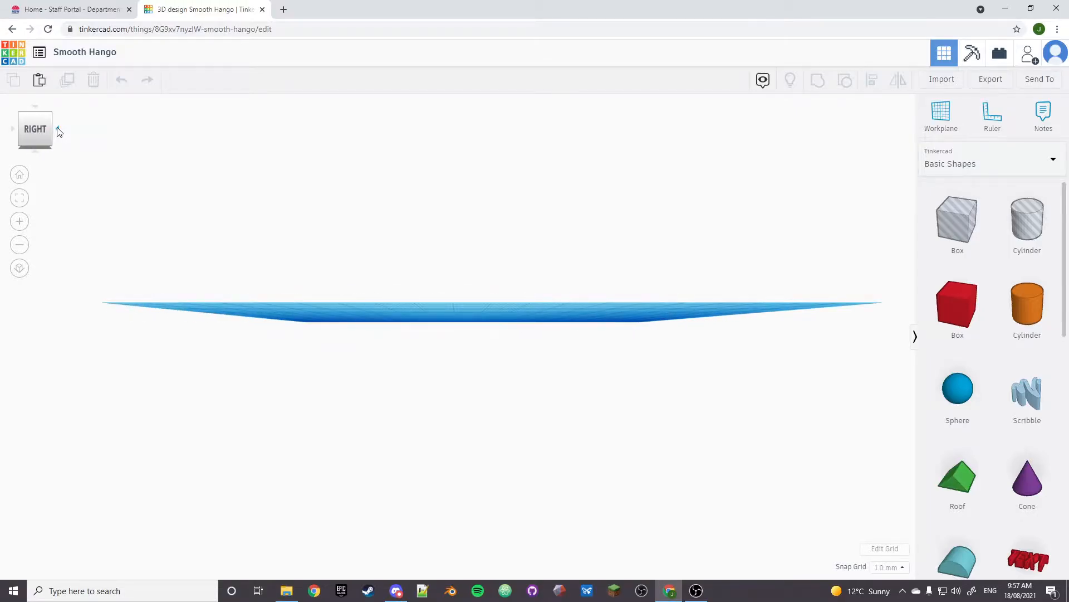
left_click(35, 150)
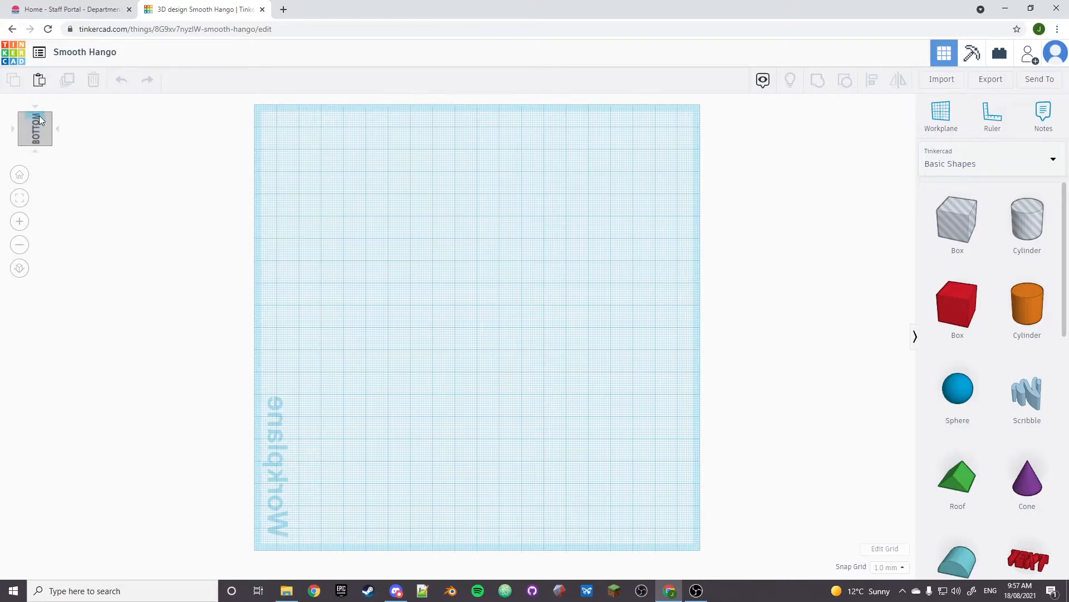
left_click(22, 114)
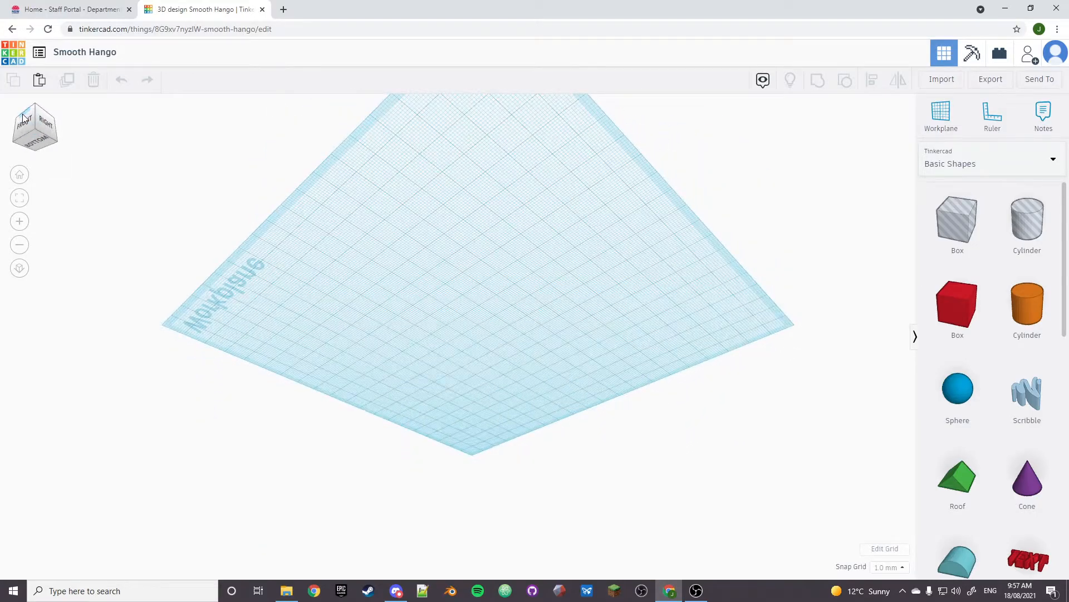
left_click(48, 141)
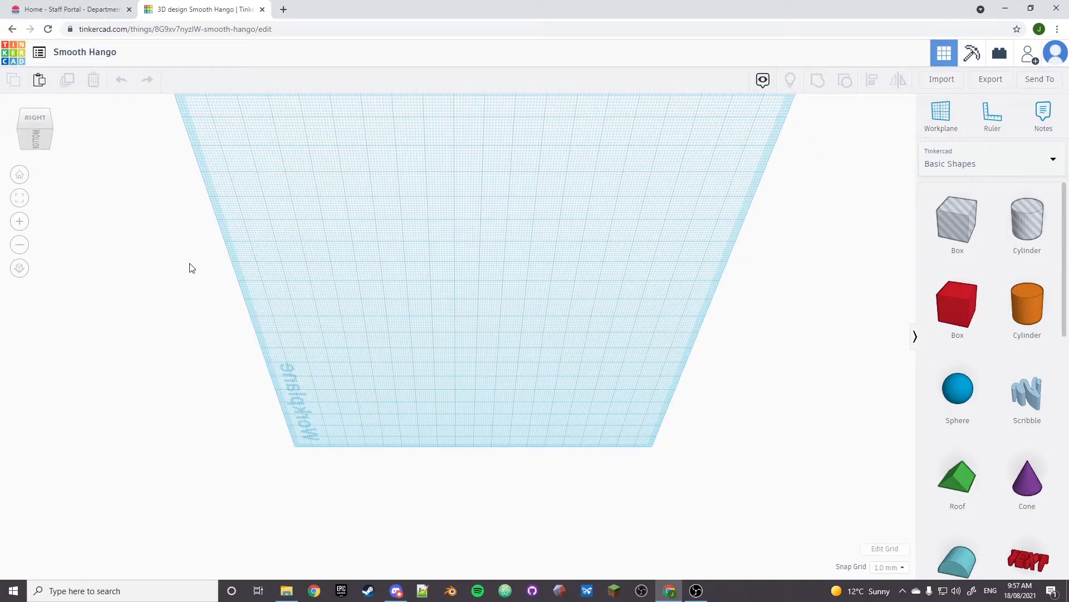
left_click(37, 118)
left_click_drag(38, 116, 100, 140)
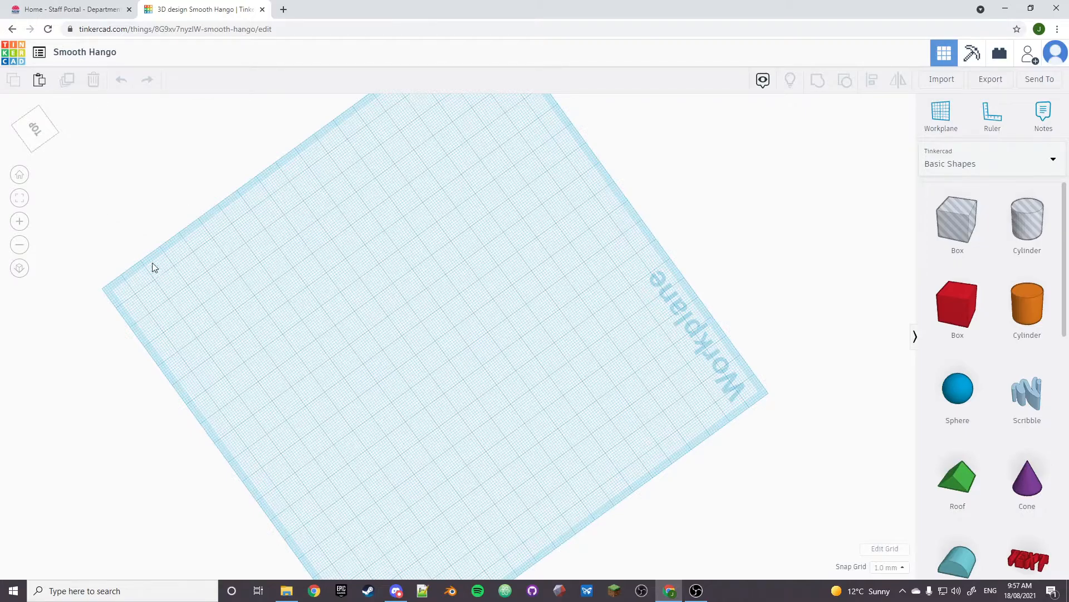
left_click(19, 175)
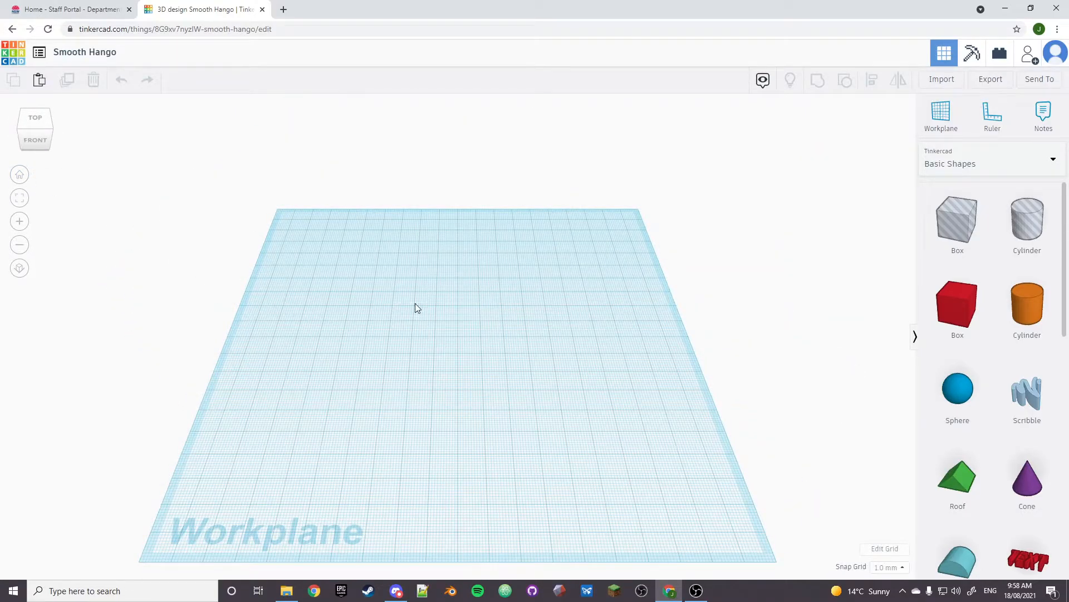
- Inspect the workplane at closer and farther zoom levels and restore the default home view
scroll(416, 307, "down", 5)
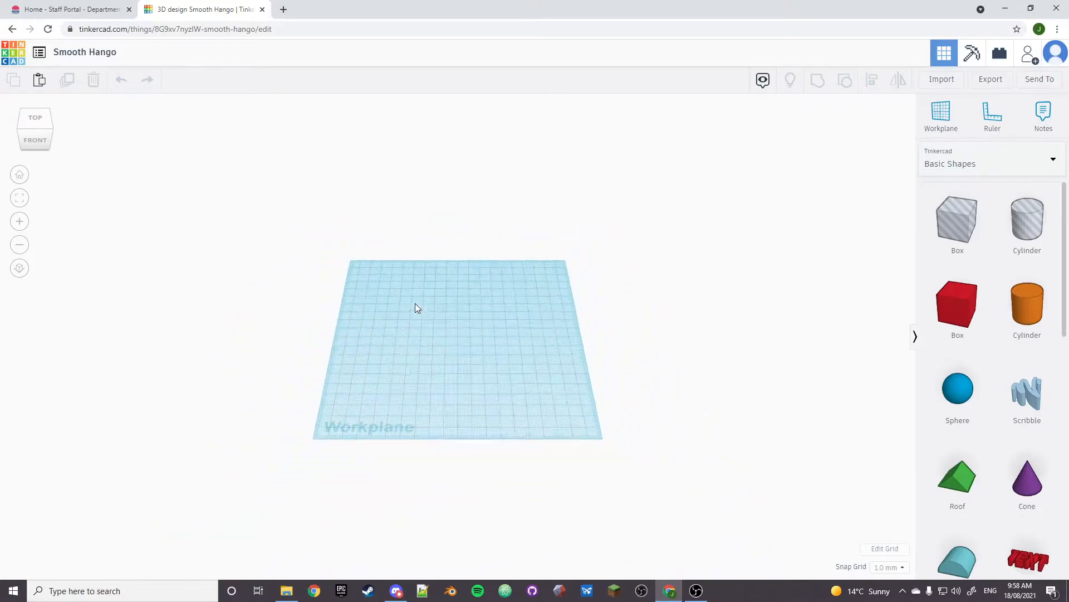
scroll(415, 308, "up", 3)
scroll(415, 308, "up", 2)
scroll(416, 308, "down", 3)
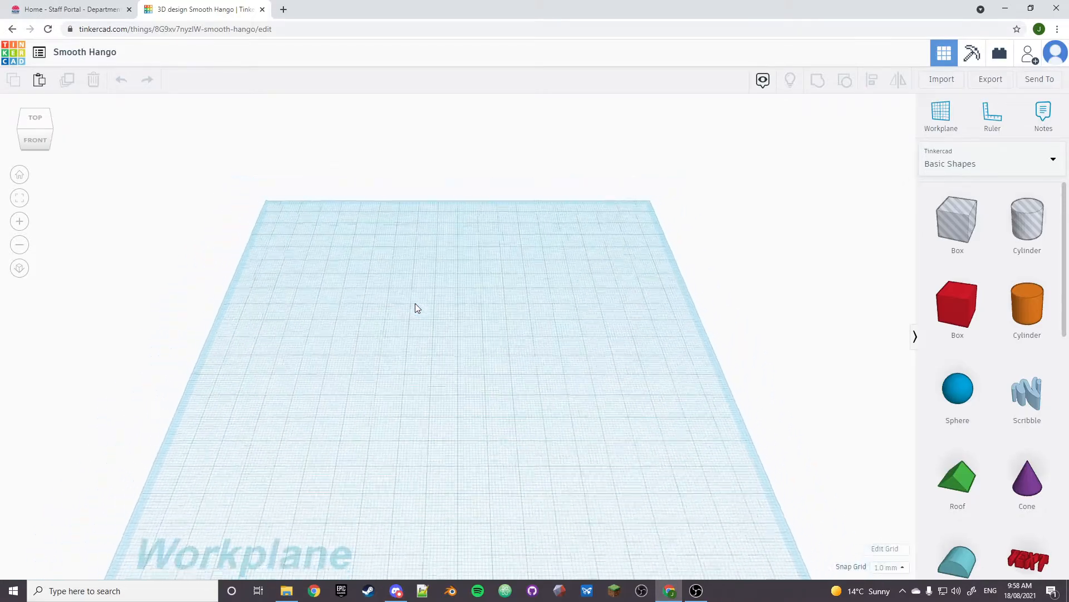
scroll(416, 307, "up", 2)
scroll(416, 304, "up", 1)
scroll(416, 304, "down", 3)
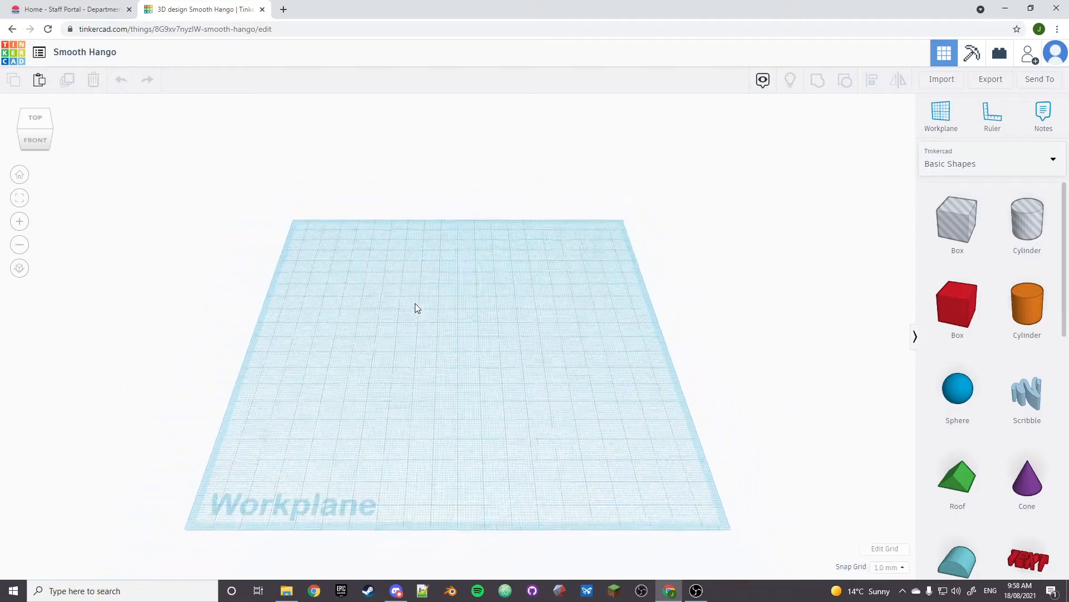
scroll(416, 304, "up", 3)
scroll(416, 303, "up", 2)
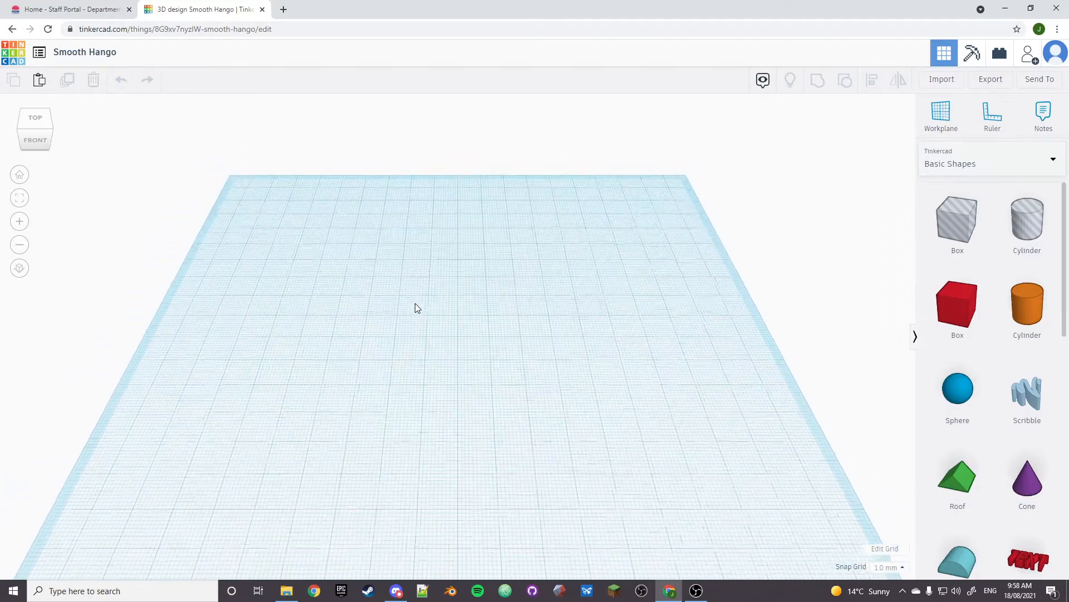
scroll(416, 303, "down", 1)
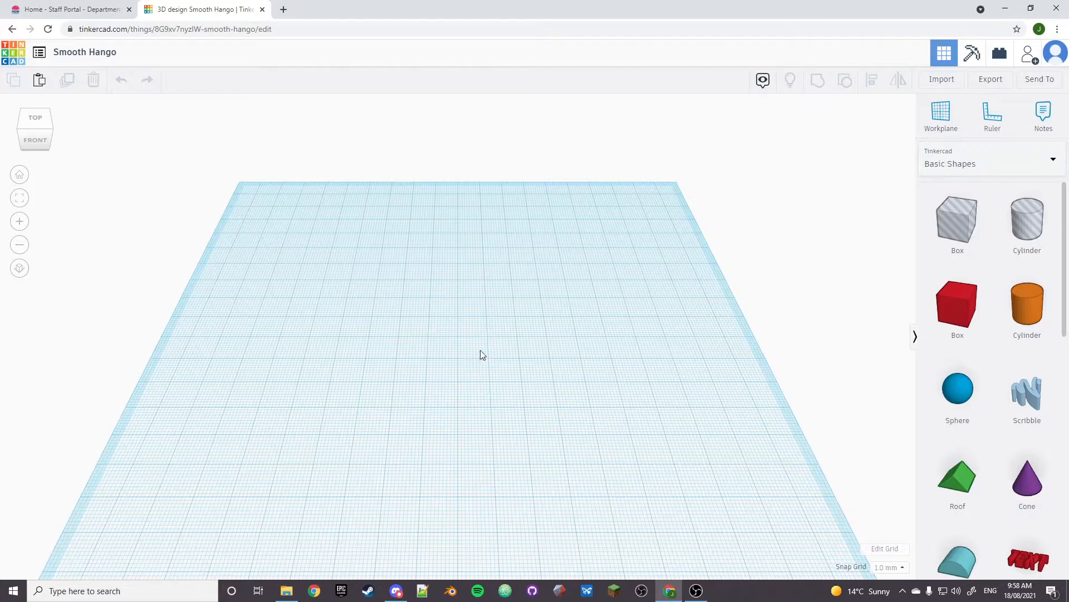
scroll(509, 417, "down", 2)
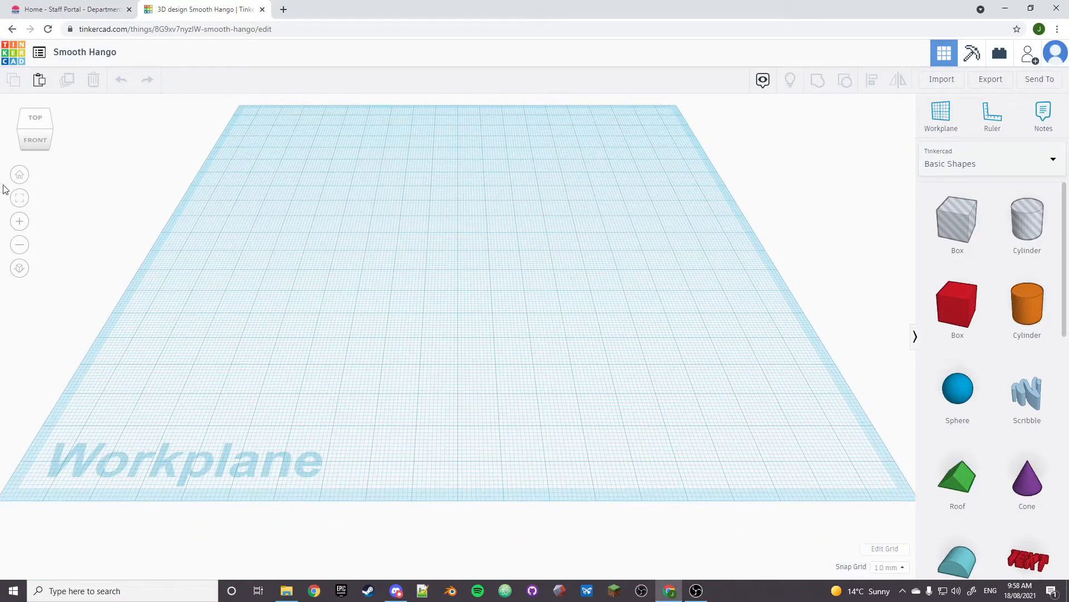
left_click(20, 176)
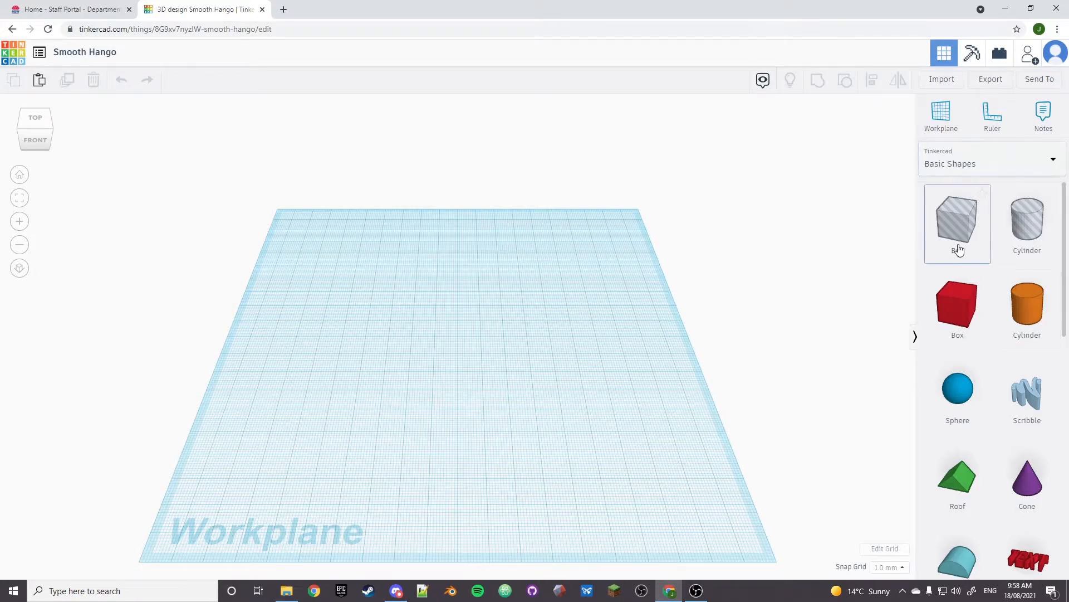
- Browse the Basic Shapes library and place a solid orange cylinder on the rear half of the workplane, near its centreline
scroll(958, 249, "down", 4)
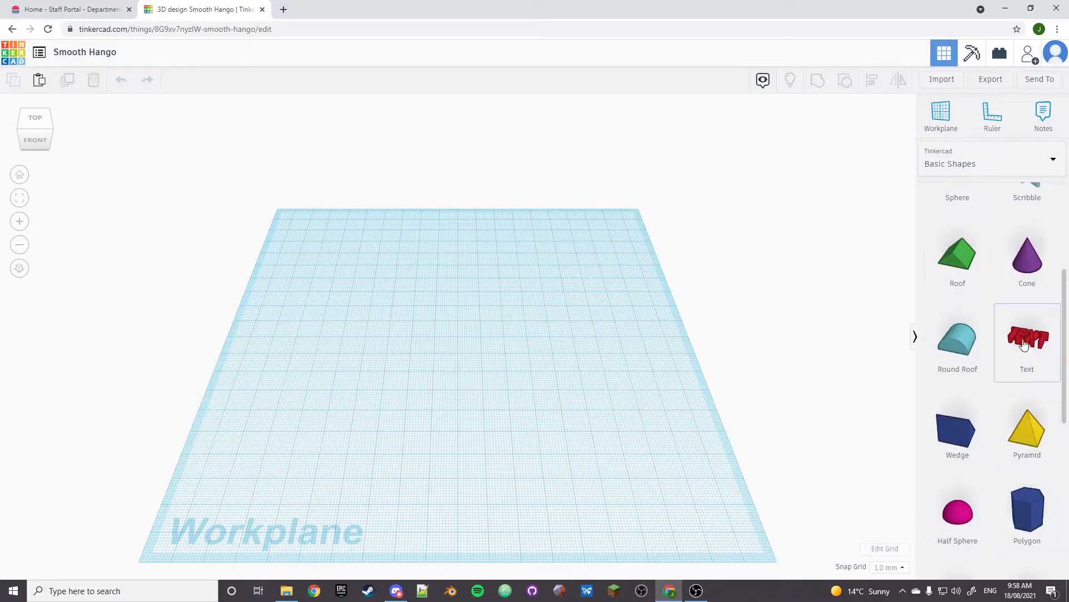
scroll(1023, 348, "down", 3)
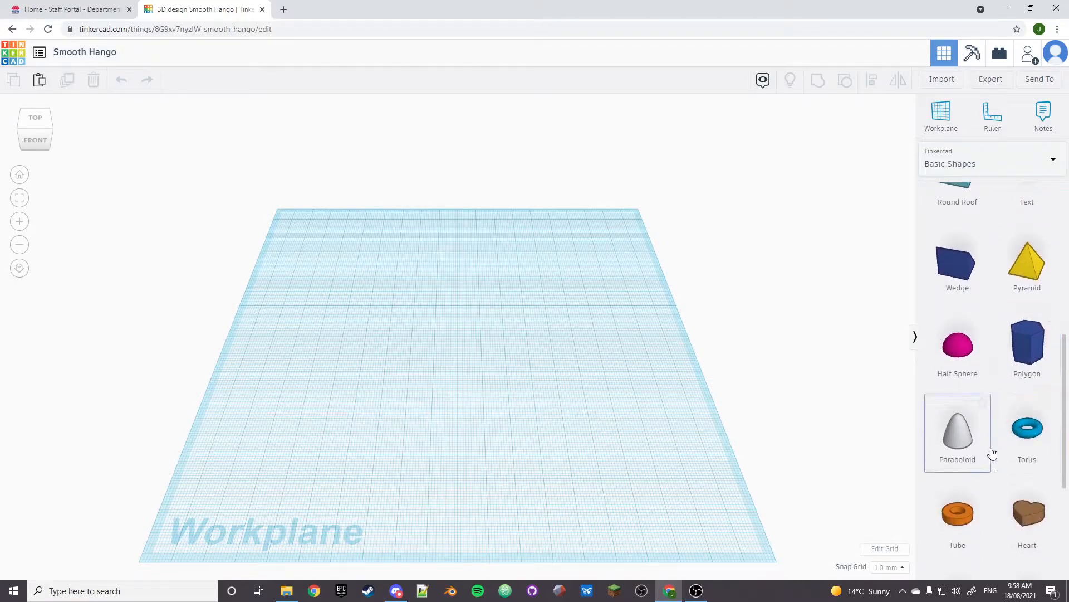
scroll(965, 323, "up", 2)
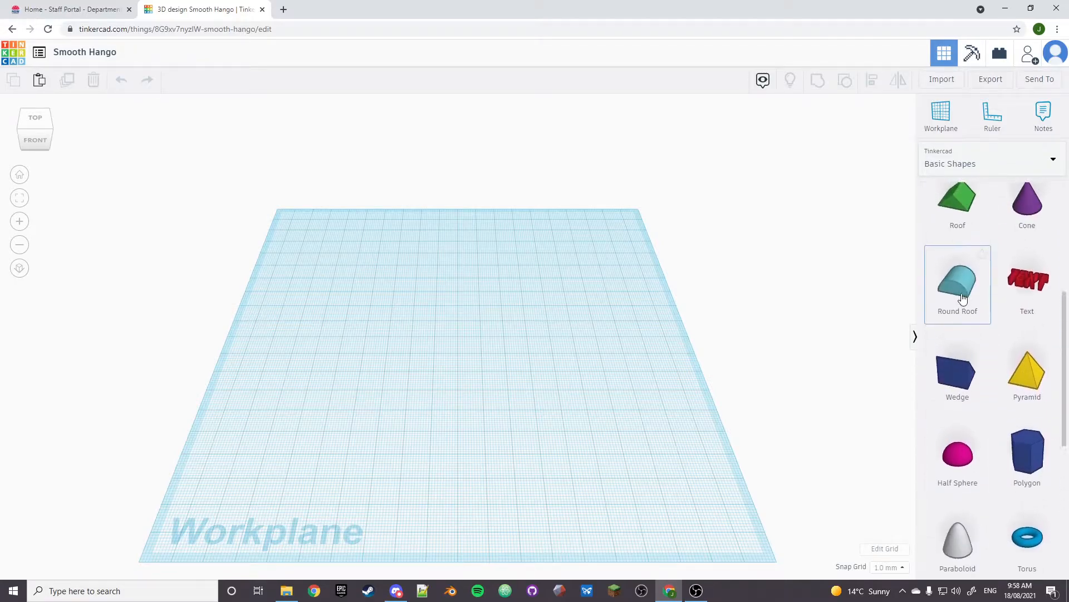
scroll(963, 301, "up", 3)
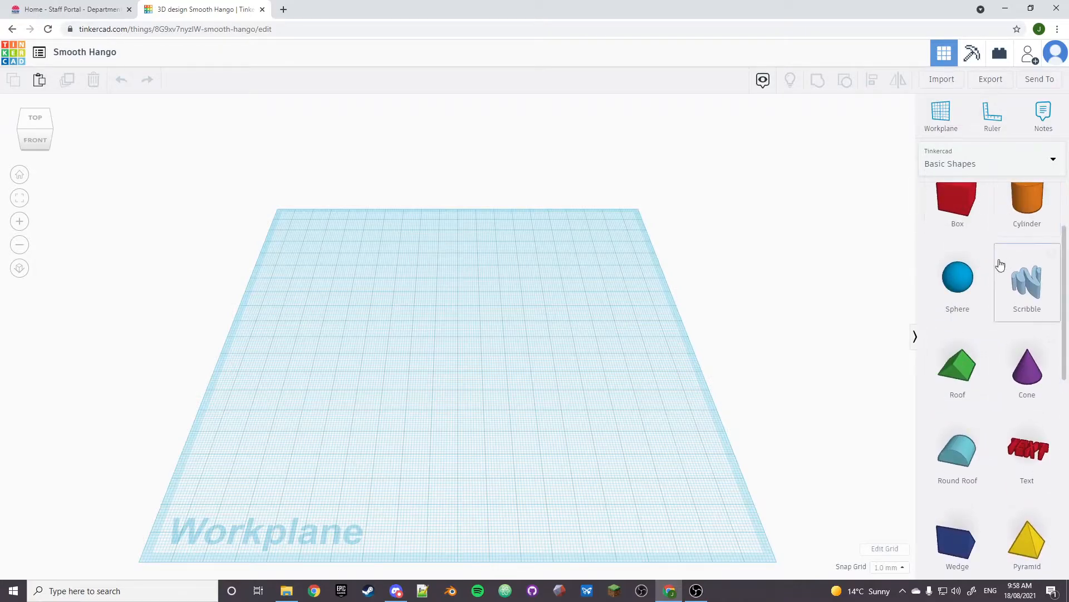
scroll(984, 347, "up", 1)
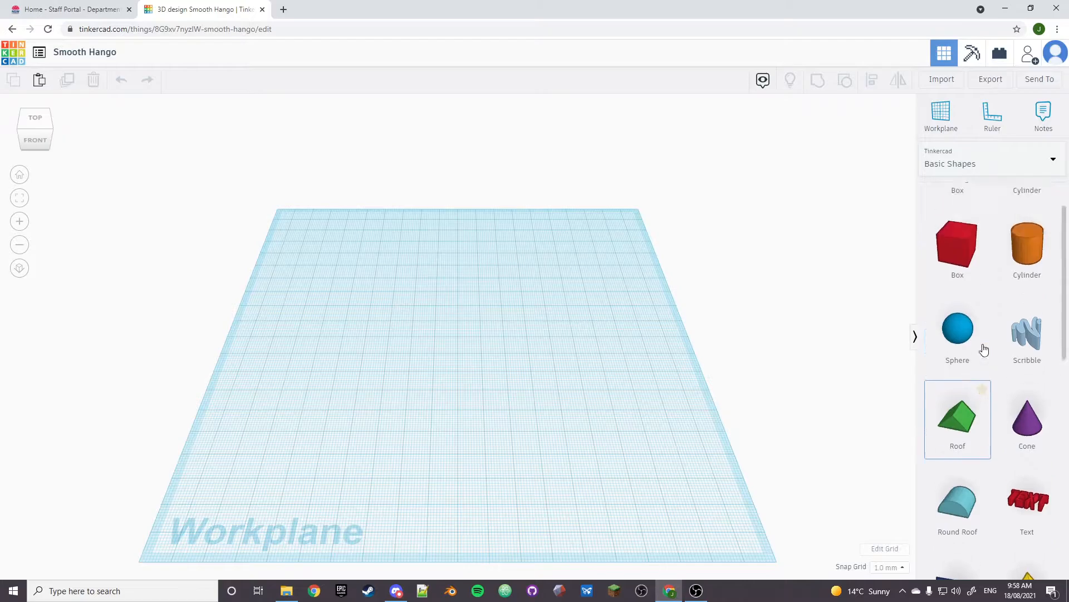
scroll(985, 348, "up", 2)
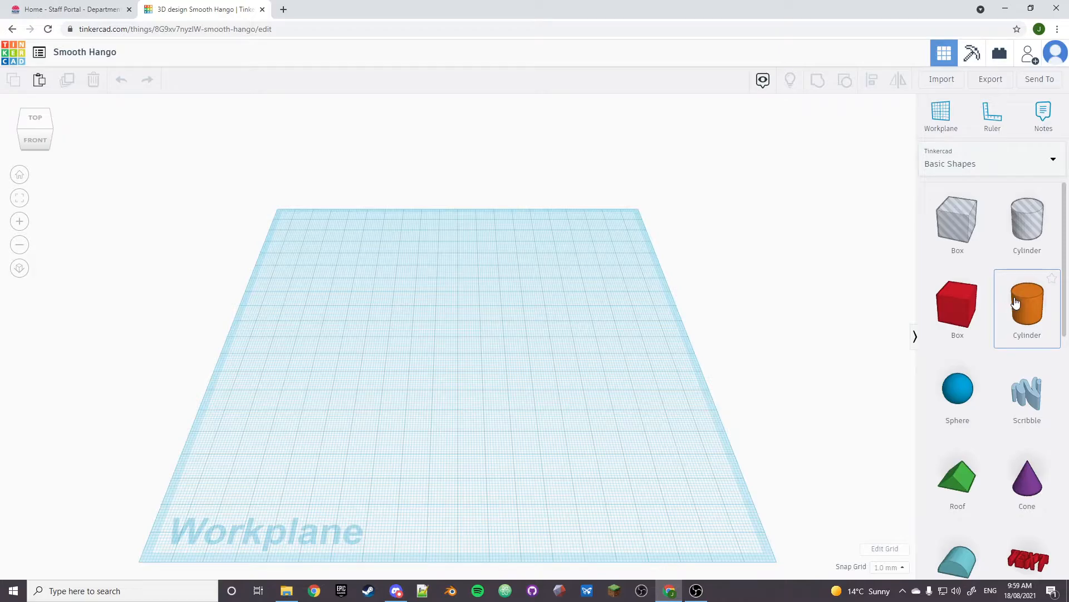
left_click_drag(1015, 303, 667, 325)
left_click_drag(470, 288, 455, 292)
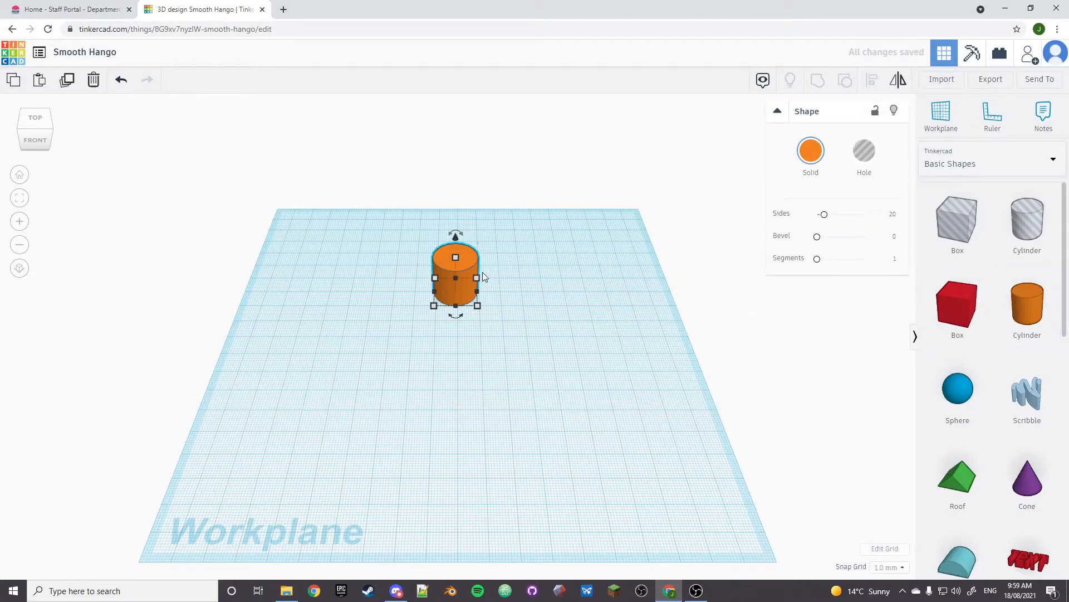
left_click(528, 274)
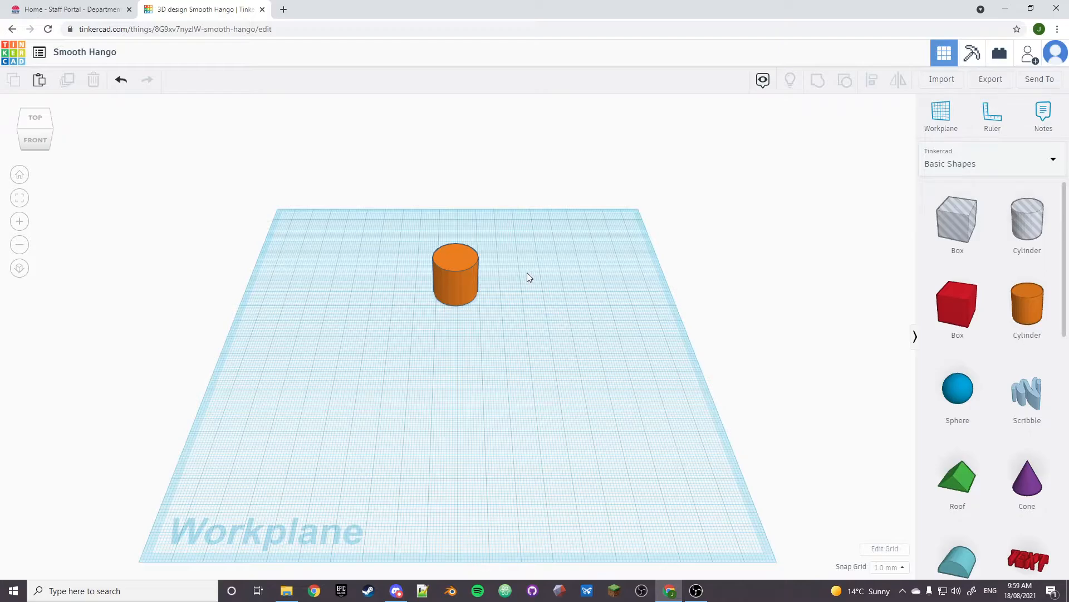
- Rotate the orange cylinder by -90° so that it lies on its side across the workplane
left_click(465, 255)
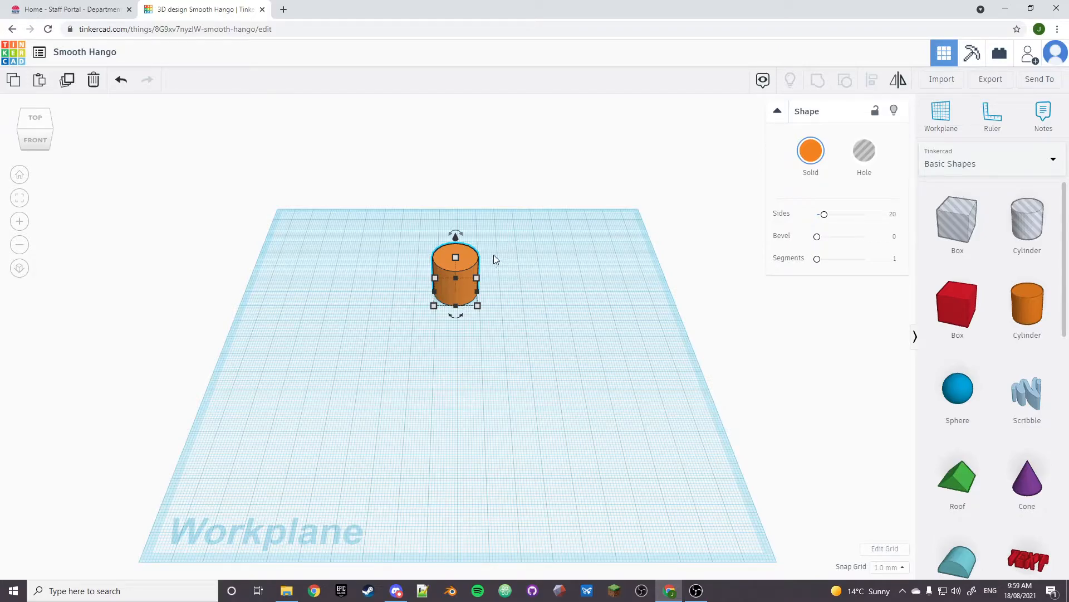
left_click_drag(464, 233, 464, 233)
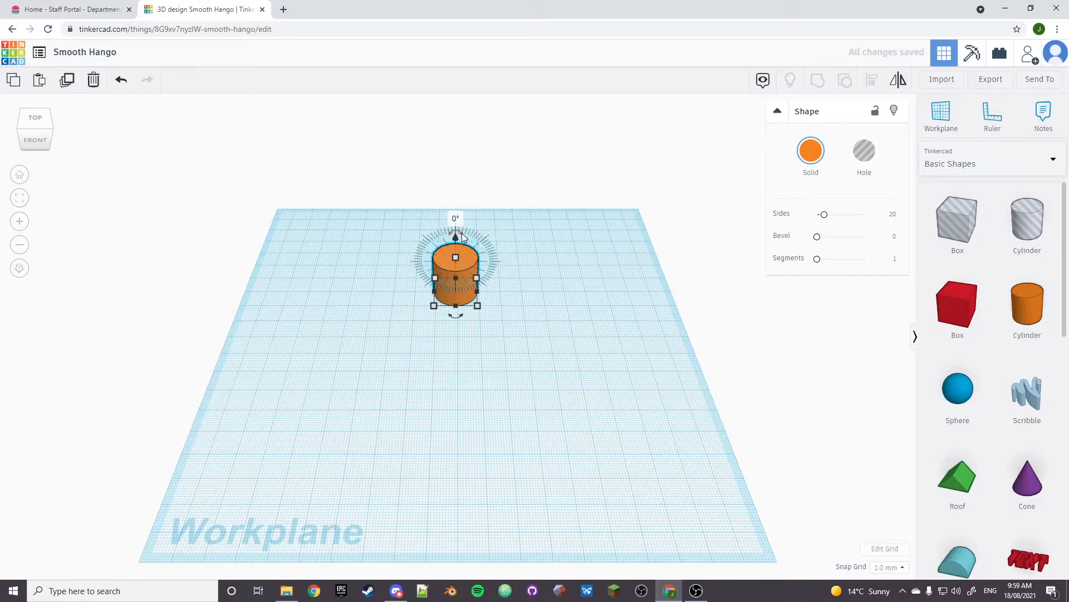
left_click_drag(462, 233, 507, 265)
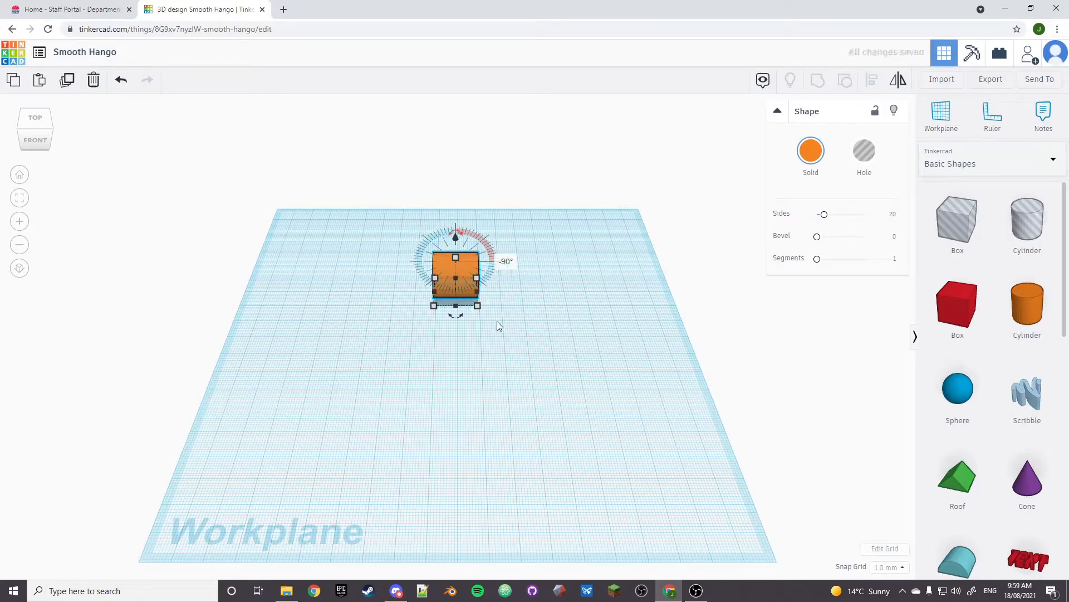
- Try rotating the lying cylinder further by an exact angle value, and undo that rotation
left_click(457, 217)
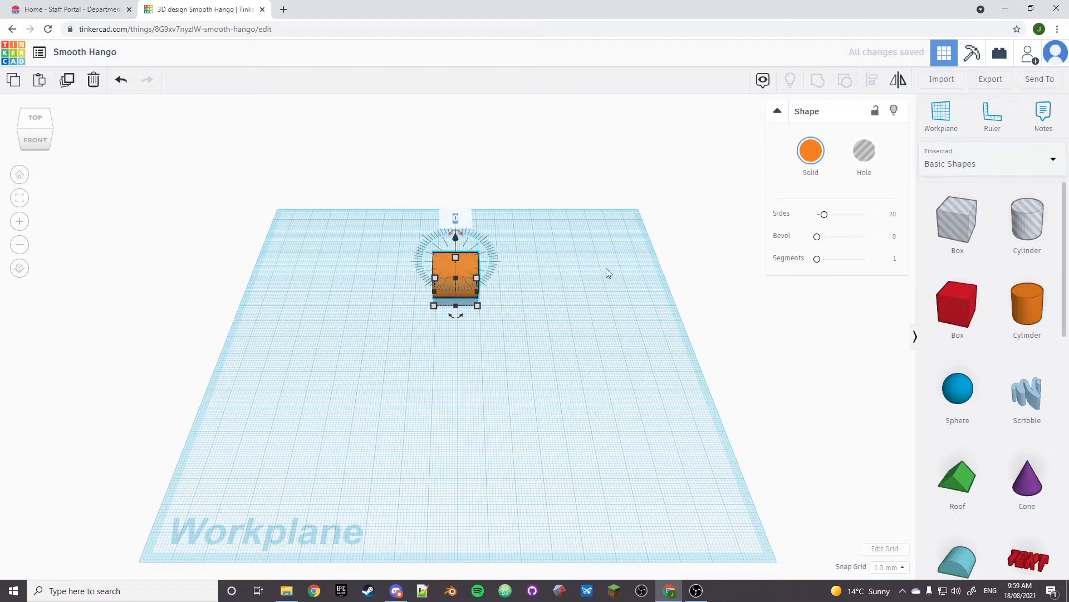
type("90")
key("Return")
type("9")
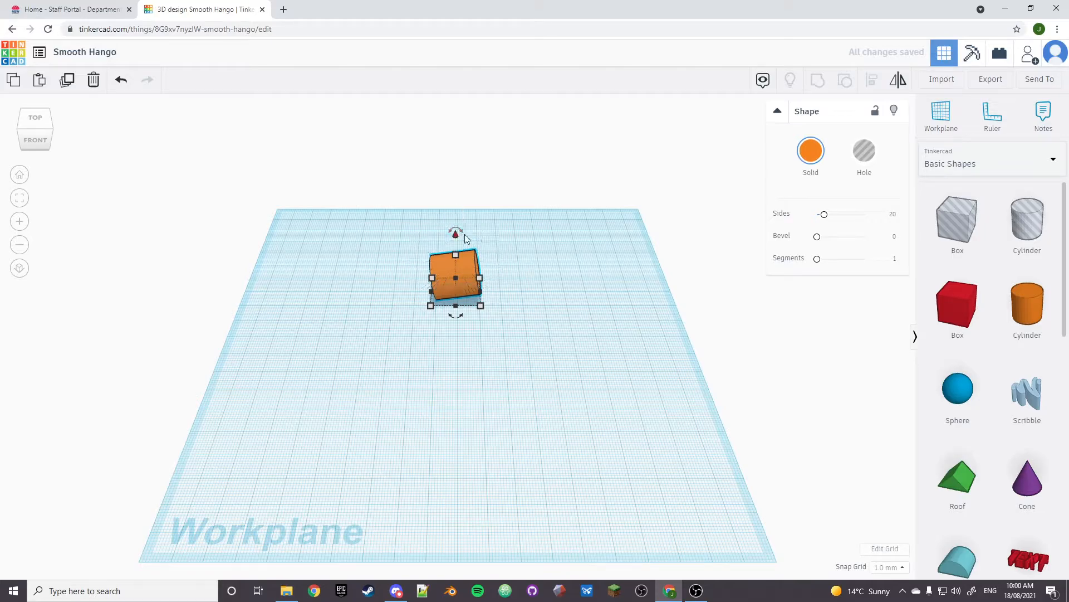
key("ctrl+z")
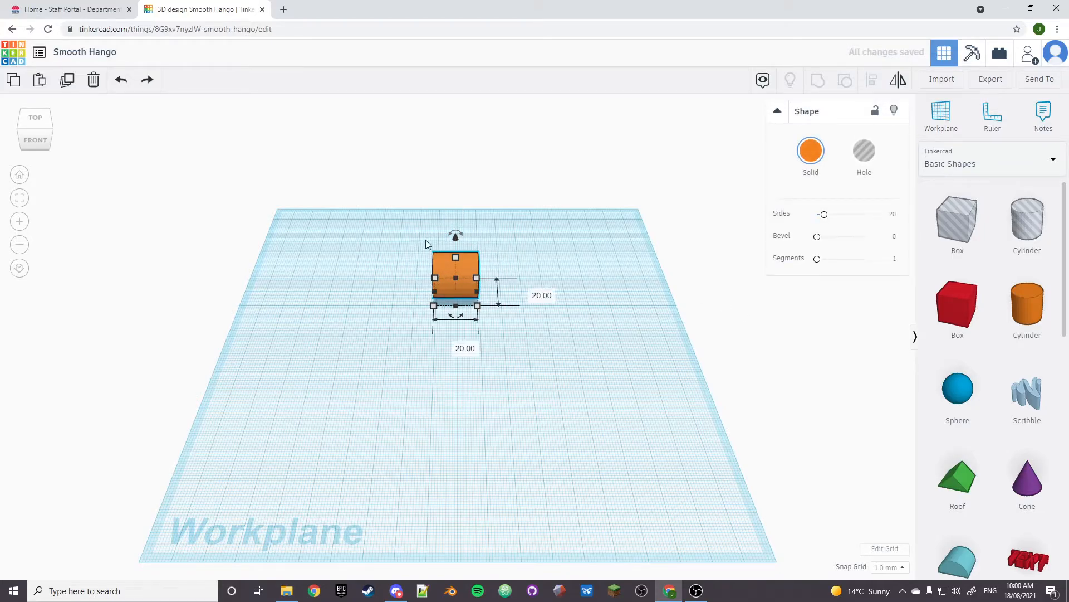
- Set the lying cylinder's length to 2 mm so that it becomes a thin upright disc
scroll(429, 207, "up", 5)
left_click(562, 374)
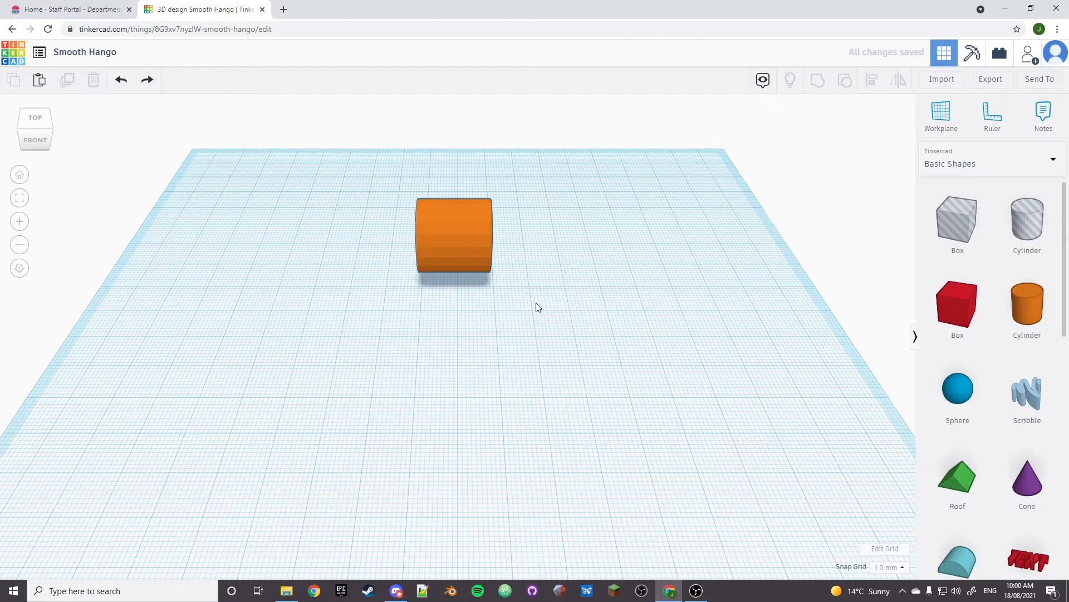
left_click(446, 223)
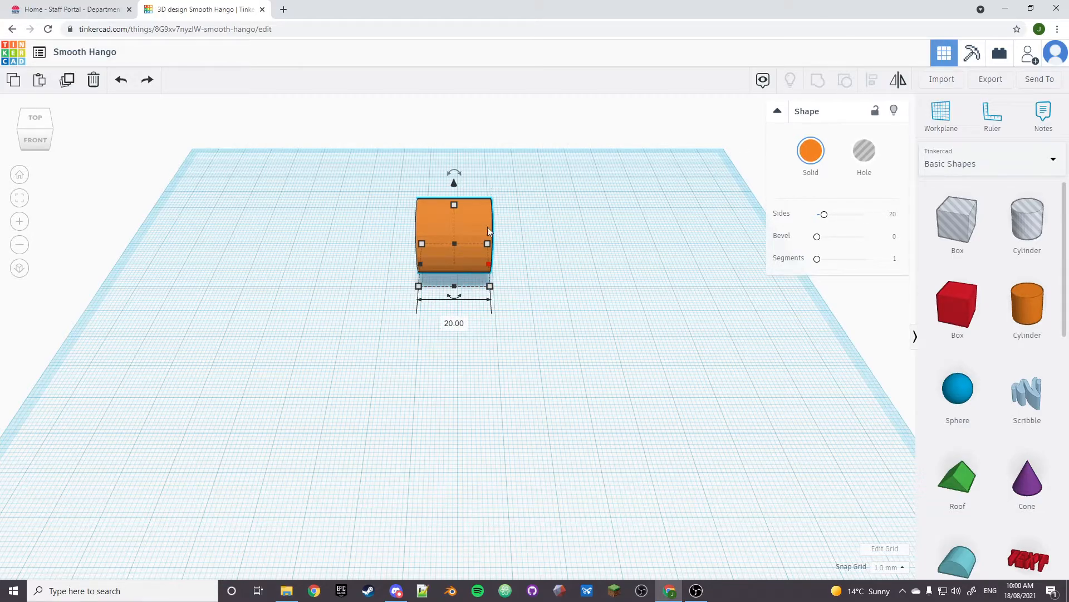
left_click(454, 323)
type("2")
key("Return")
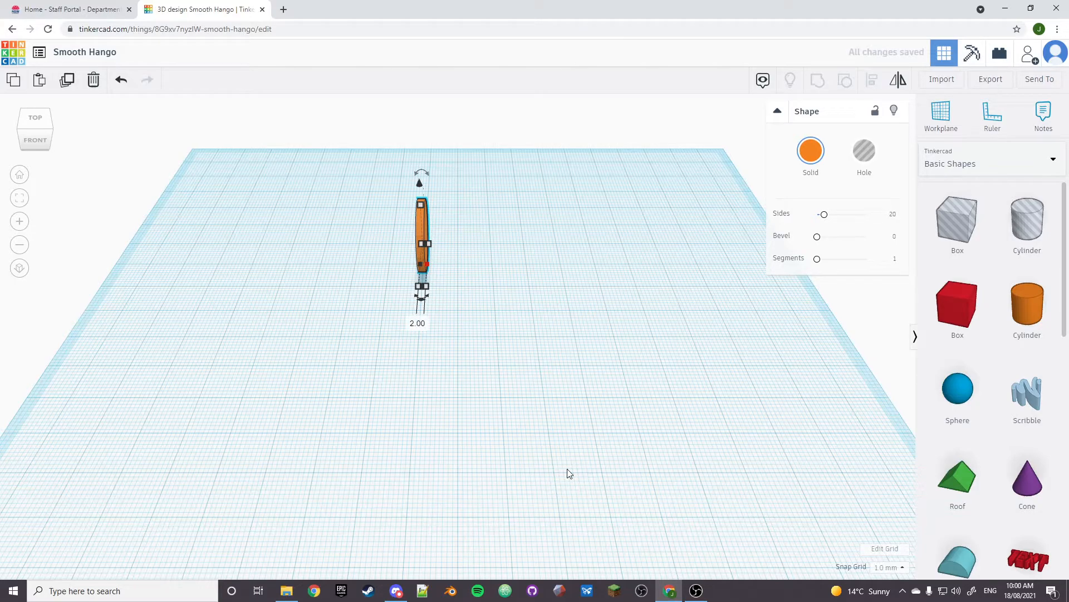
left_click(569, 473)
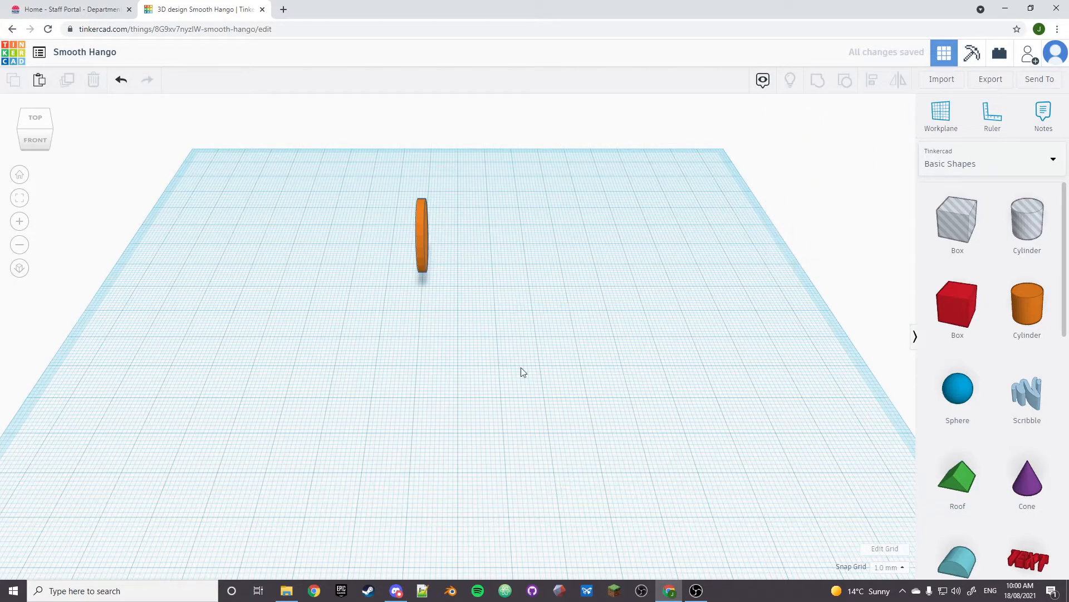
- Set the thin disc's height to 50 mm
left_click(51, 134)
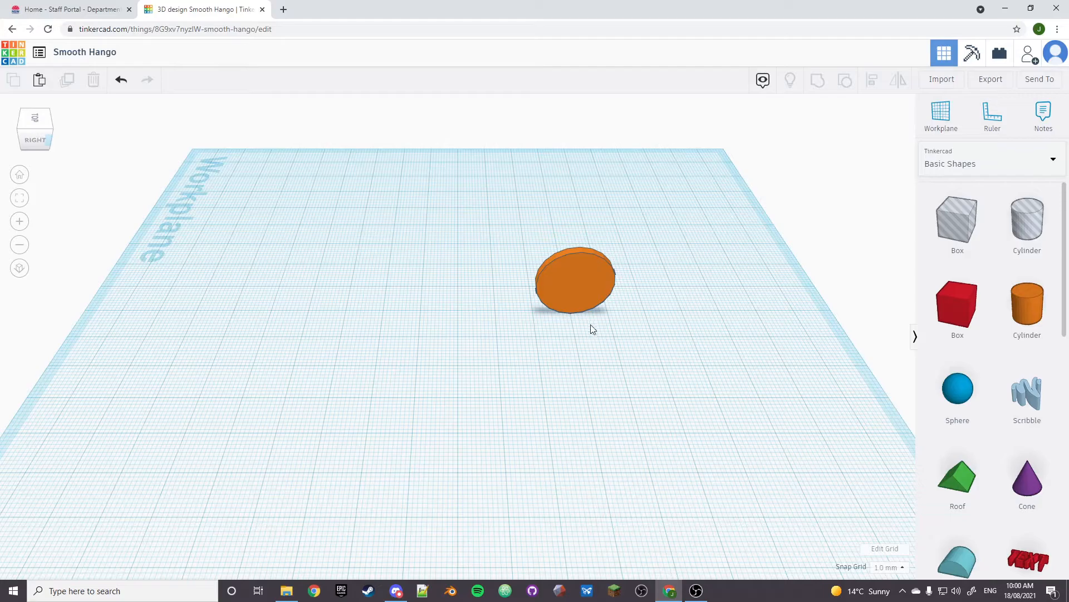
left_click(577, 278)
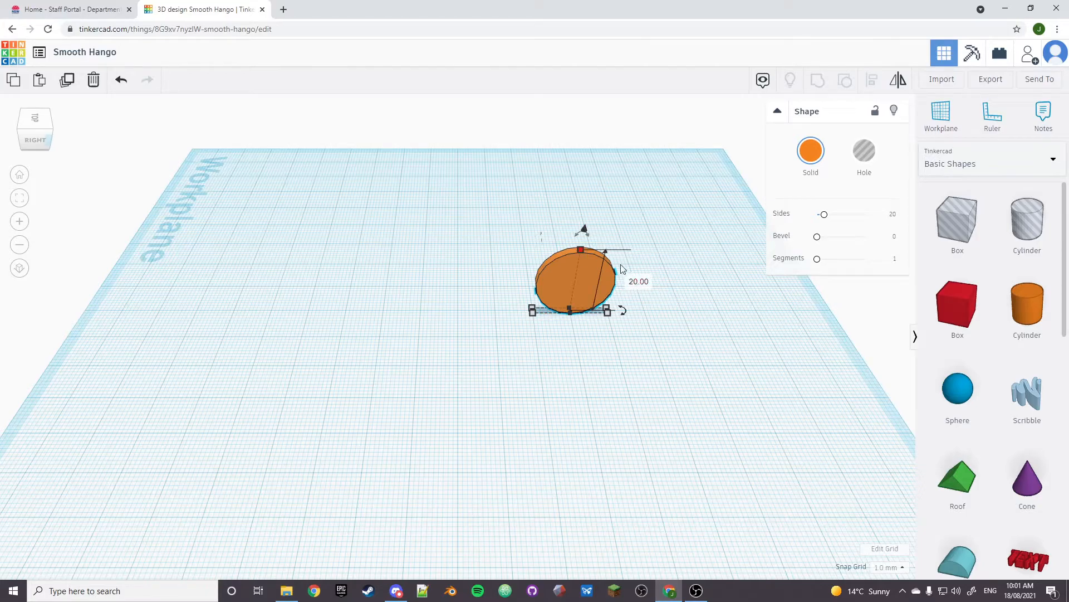
left_click(638, 280)
type("50")
key("Return")
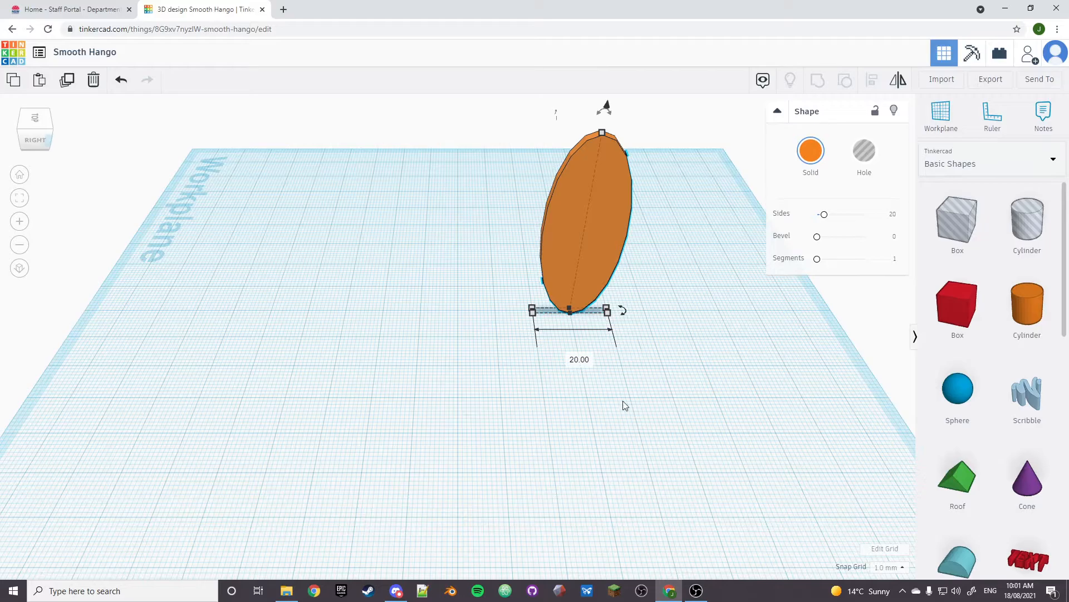
- Set the disc's width along the workplane to 50 mm so that it matches the height
left_click(579, 361)
type("50")
key("Return")
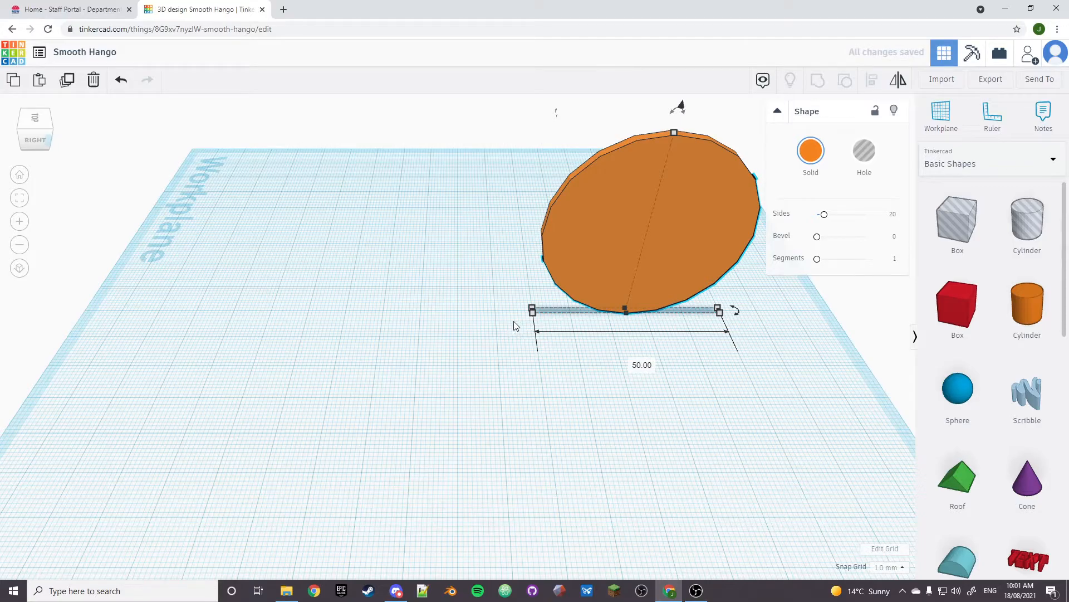
left_click(532, 312)
left_click(646, 365)
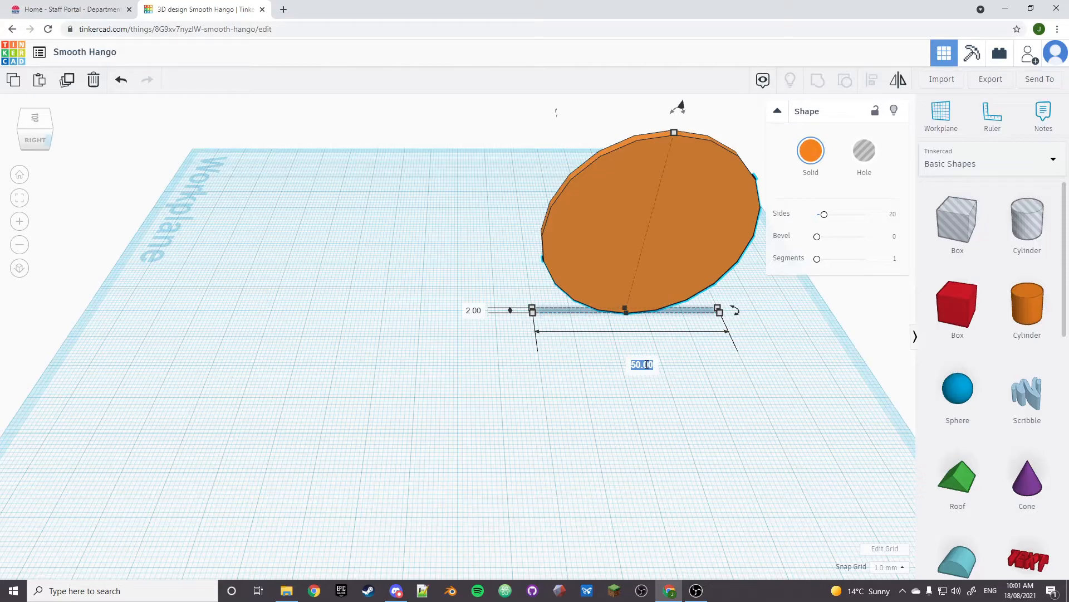
left_click(783, 411)
left_click(649, 376)
scroll(492, 401, "down", 2)
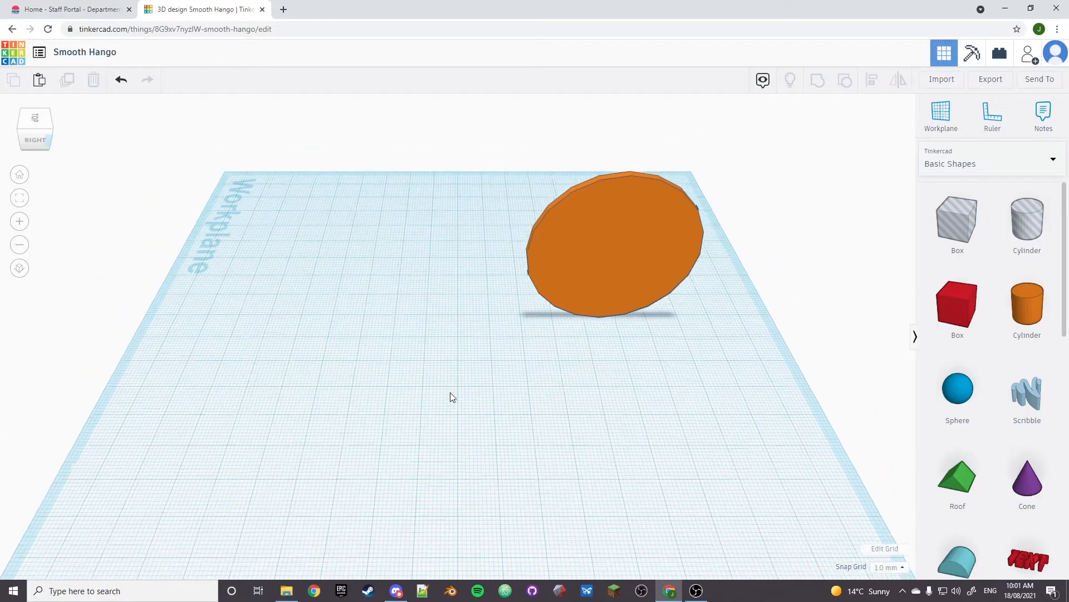
- Smooth the disc's outline by raising its number of sides to 30
left_click(586, 239)
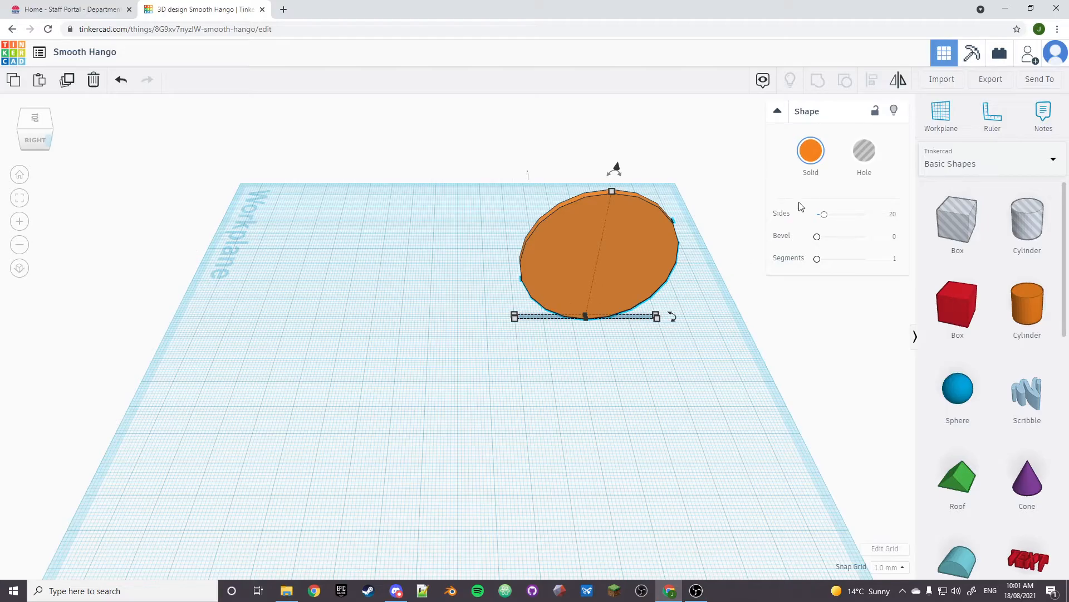
left_click(825, 217)
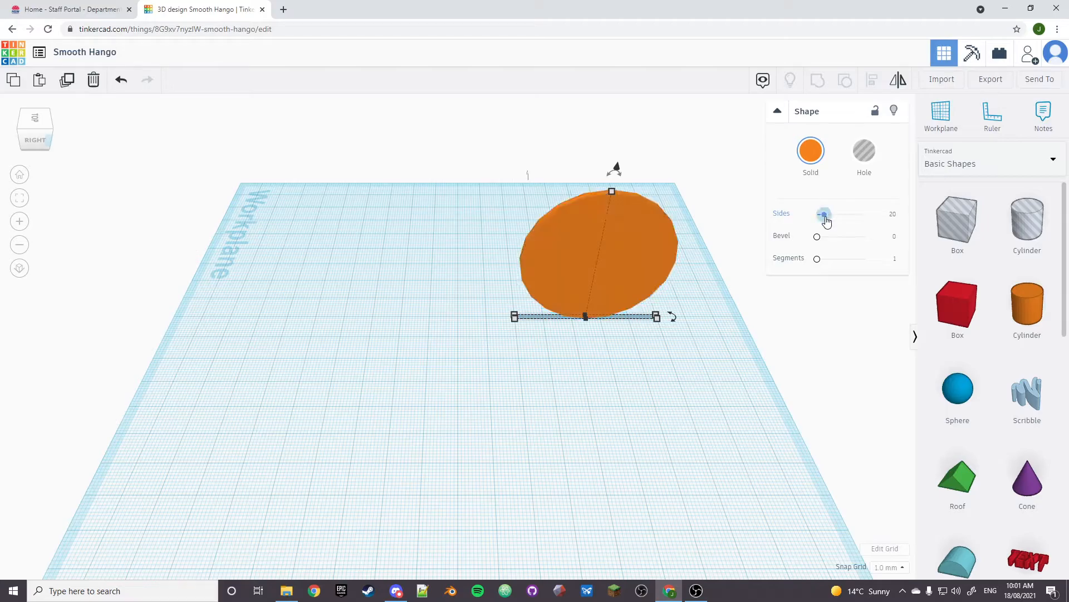
mouse_move(826, 221)
left_mouse_down()
mouse_move(873, 224)
mouse_move(835, 217)
left_mouse_up()
left_click(571, 503)
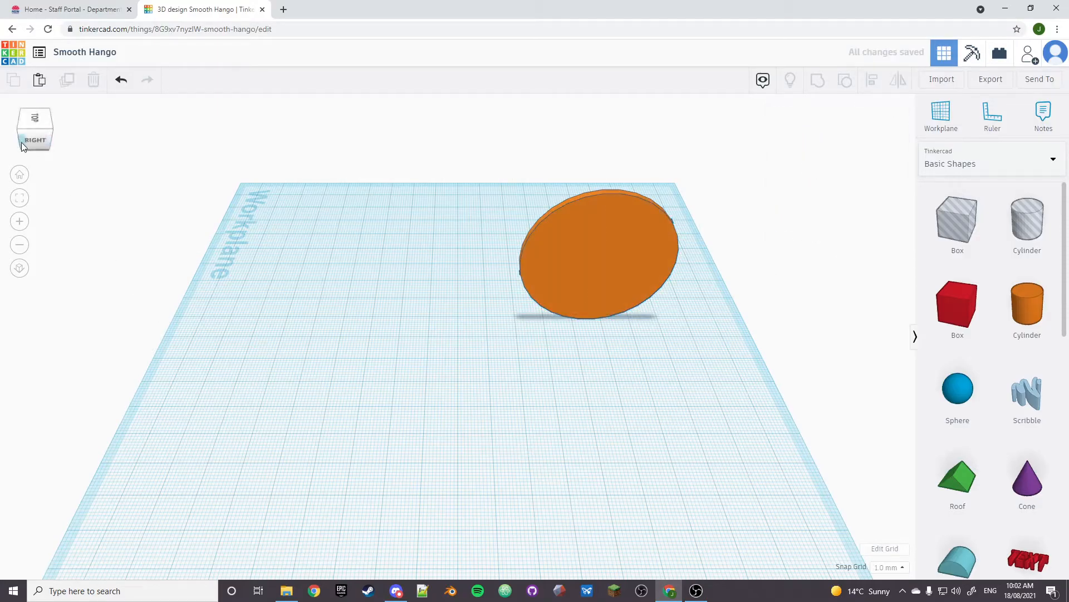
- Duplicate the disc and move the copy about 13 mm sideways, parallel to the original
left_click(51, 136)
left_click_drag(52, 133, 237, 241)
scroll(387, 389, "down", 3)
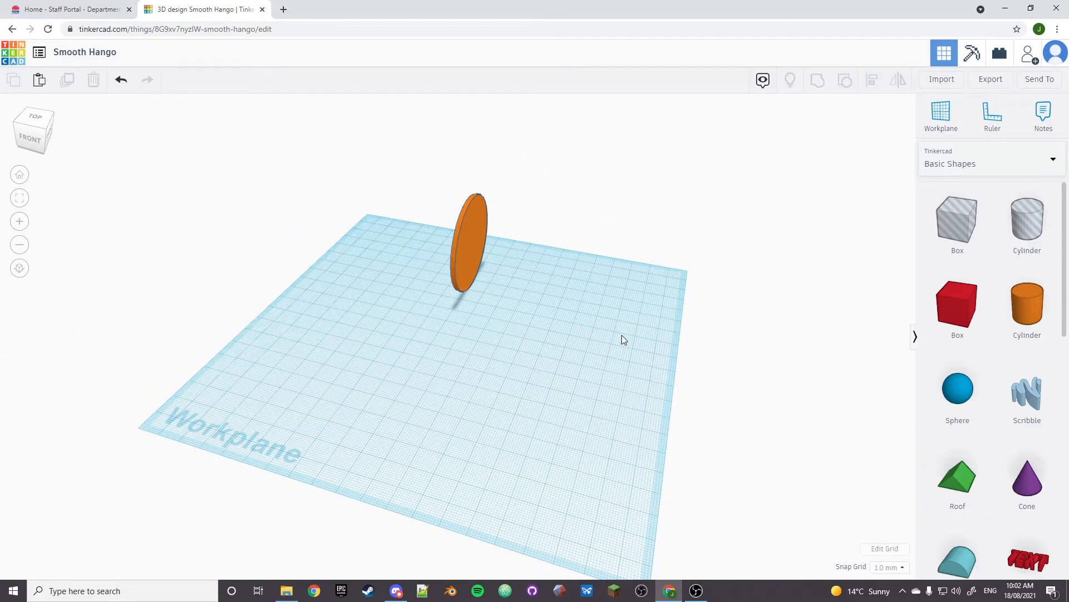
left_click(474, 232)
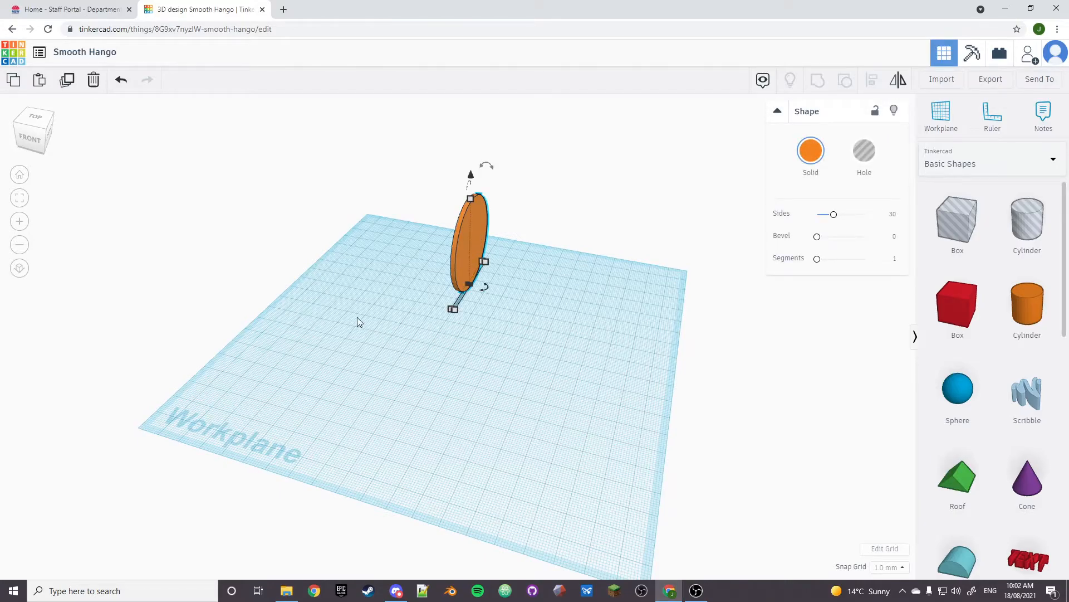
left_click(67, 82)
left_click(567, 289)
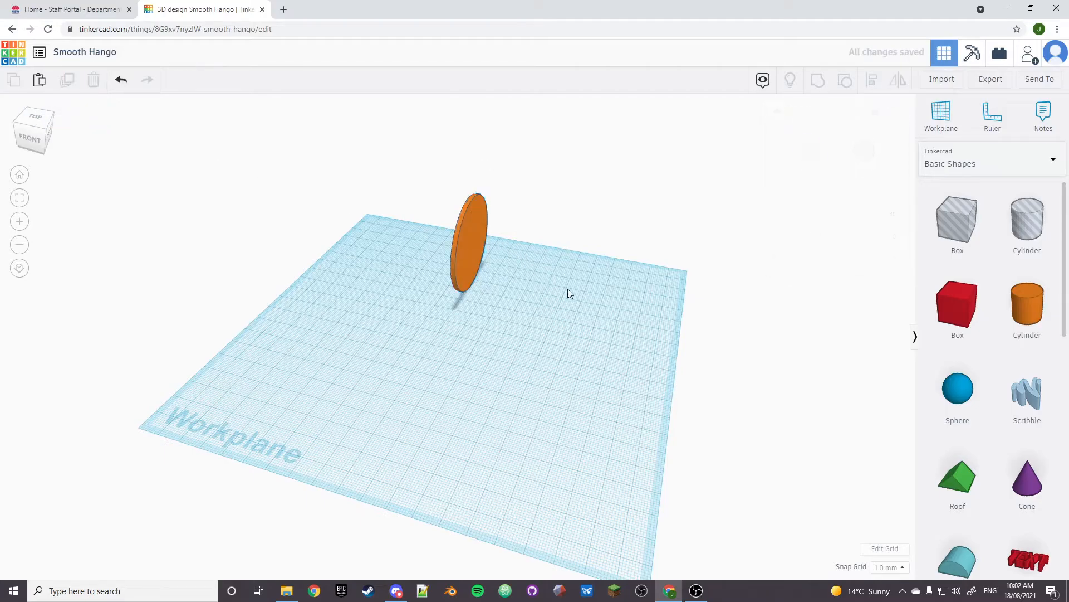
left_click_drag(506, 225, 509, 225)
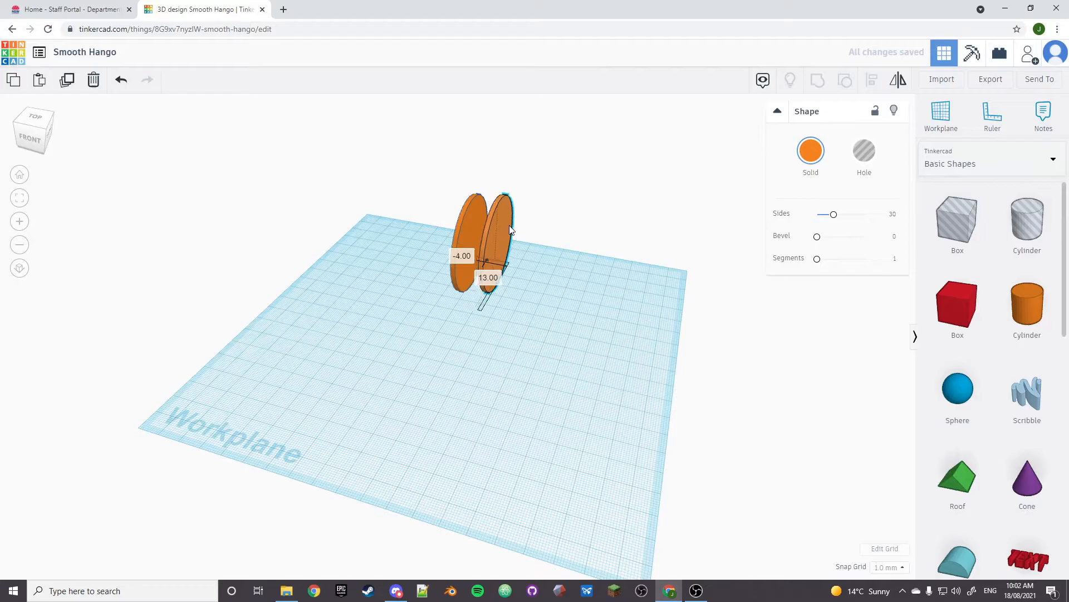
left_click(621, 383)
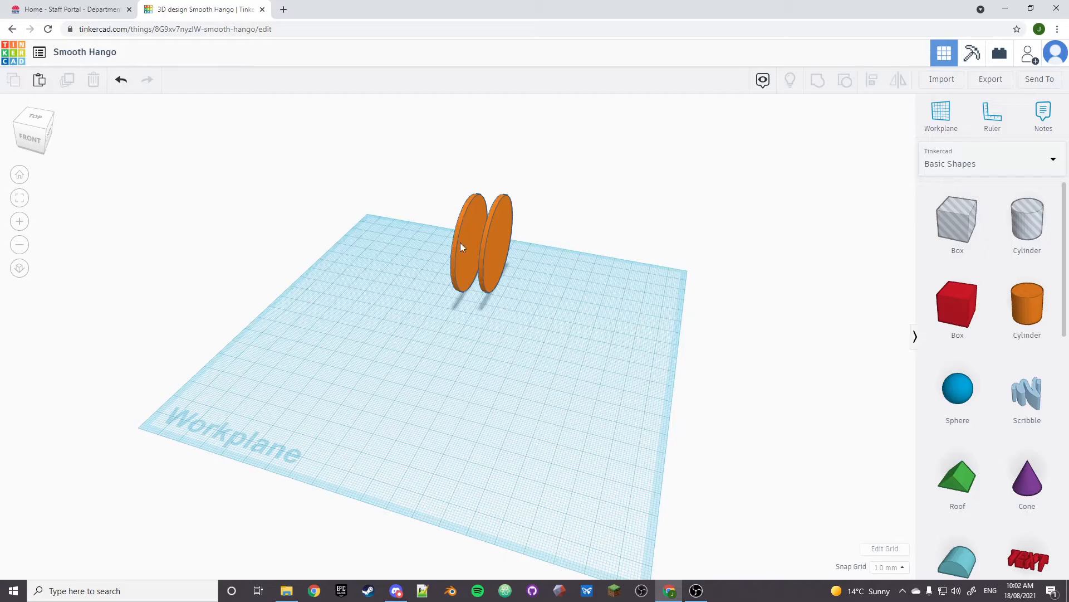
- Try copying and pasting the original disc, and delete the pasted copy
left_click(467, 229)
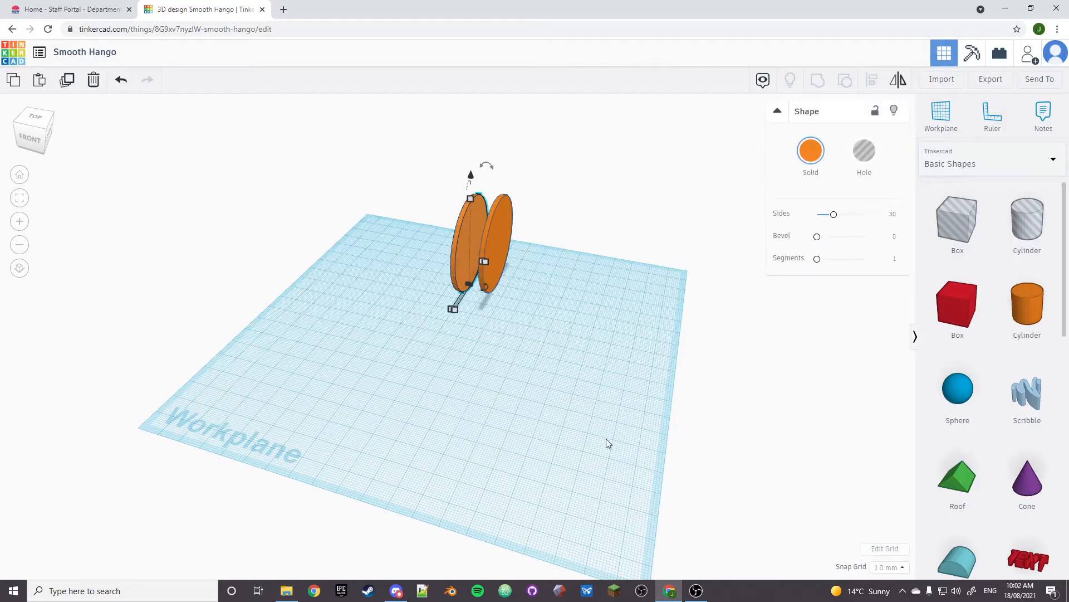
left_click(574, 439)
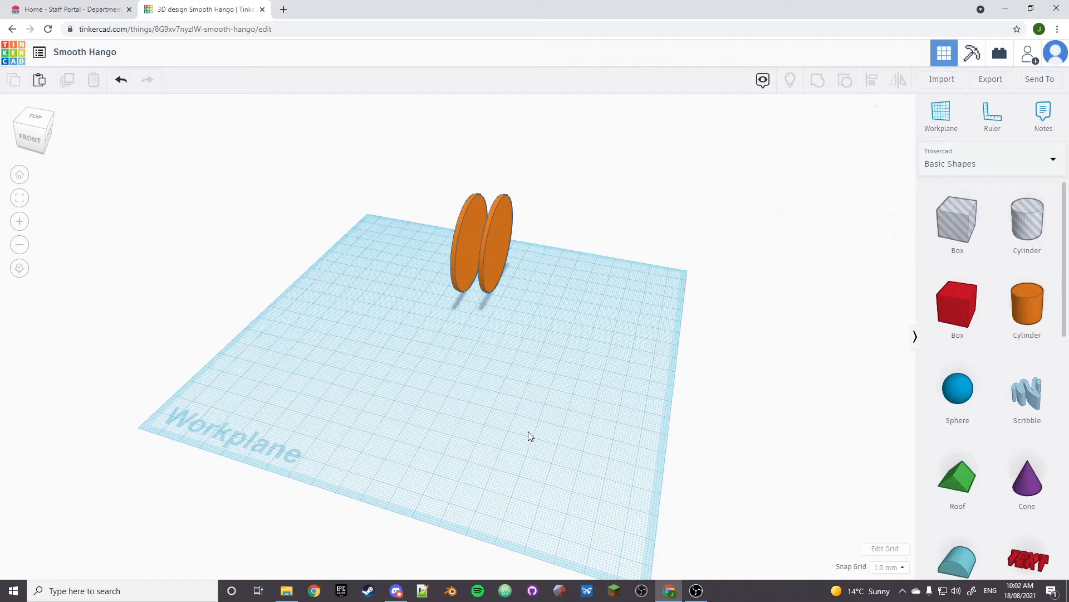
key("ctrl+v")
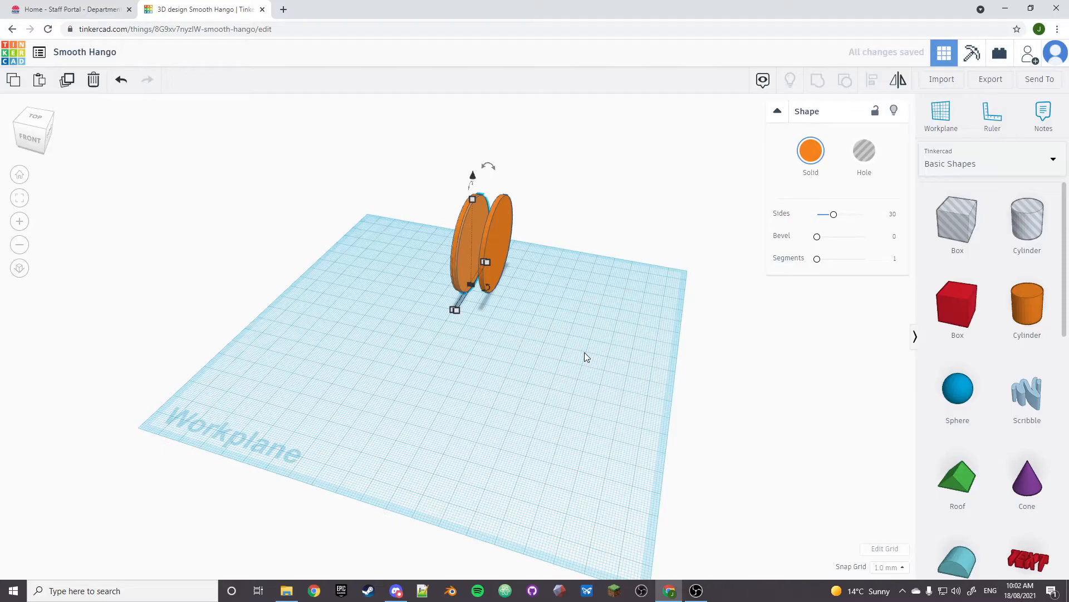
key("Delete")
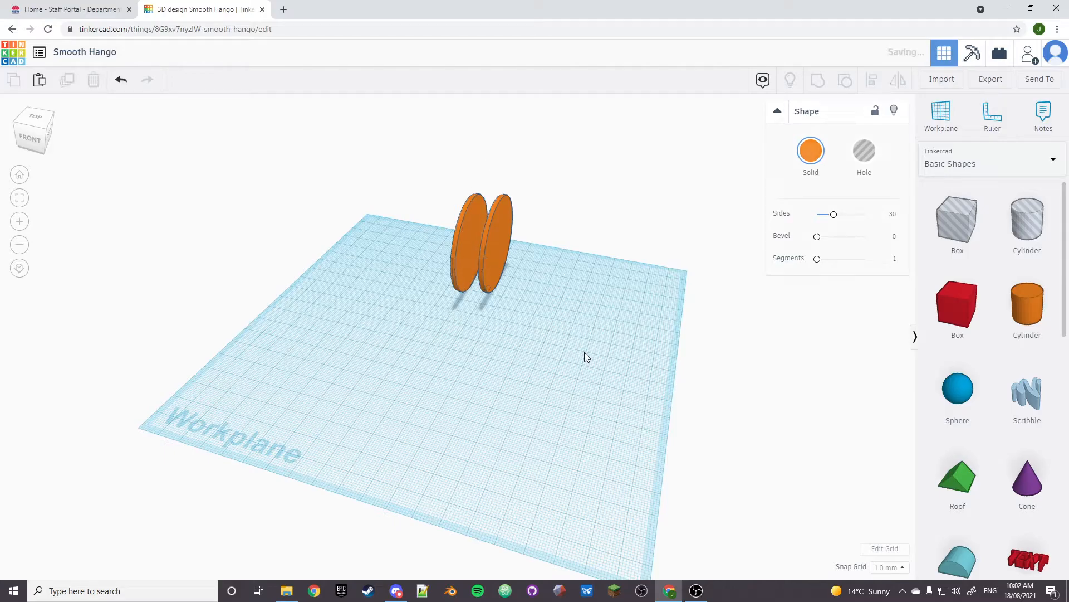
- Move both discs to the left edge of the workplane, lined up one behind the other as wheels
left_click(501, 248)
left_click_drag(508, 223, 293, 249)
left_click(569, 273)
left_click(477, 246)
left_click_drag(477, 246, 370, 231)
left_click(524, 387)
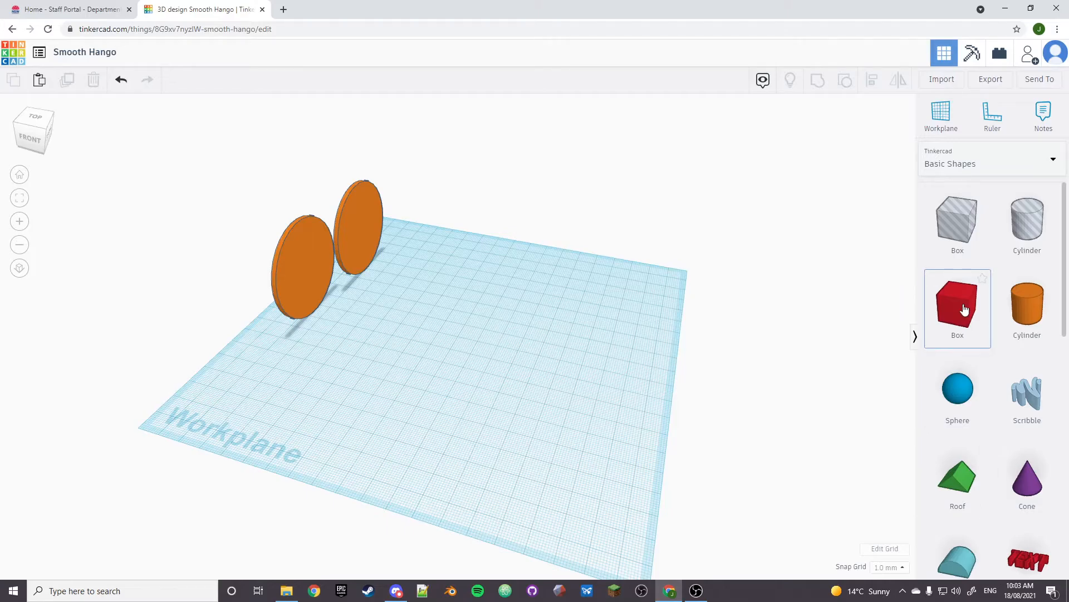
- Place a solid red box on the workplane and stretch it into a long, wide slab for the car body
left_click_drag(964, 309, 485, 303)
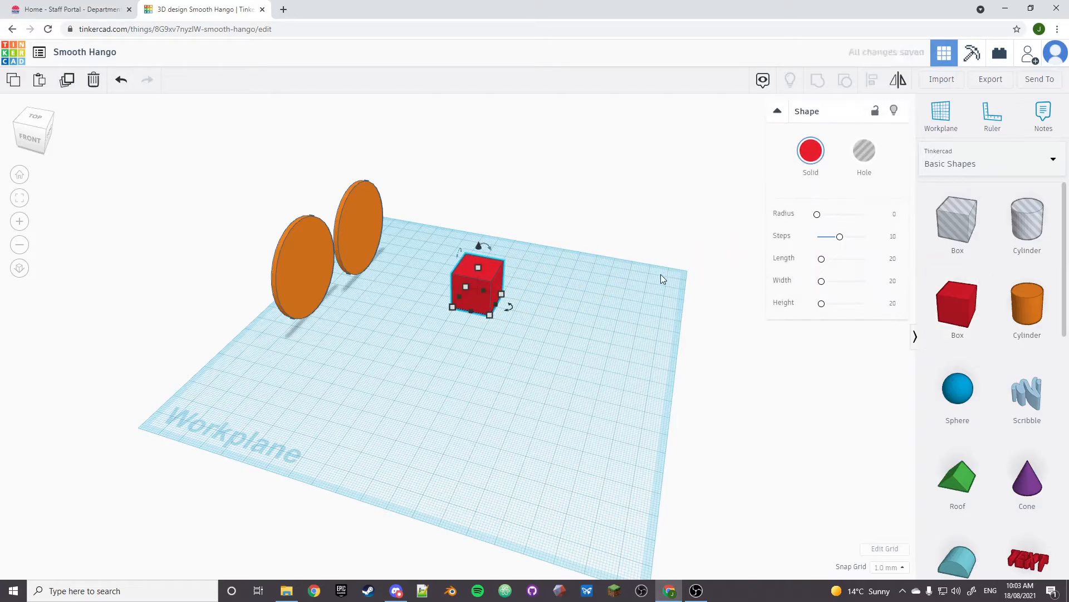
left_click_drag(478, 267, 484, 196)
left_click_drag(472, 311, 399, 414)
left_click_drag(488, 289, 537, 227)
left_click_drag(495, 305, 586, 325)
- Move the red slab about 38 mm left and 42 mm forward to sit beside the discs, and raise it slightly above the workplane
left_click_drag(526, 206, 470, 294)
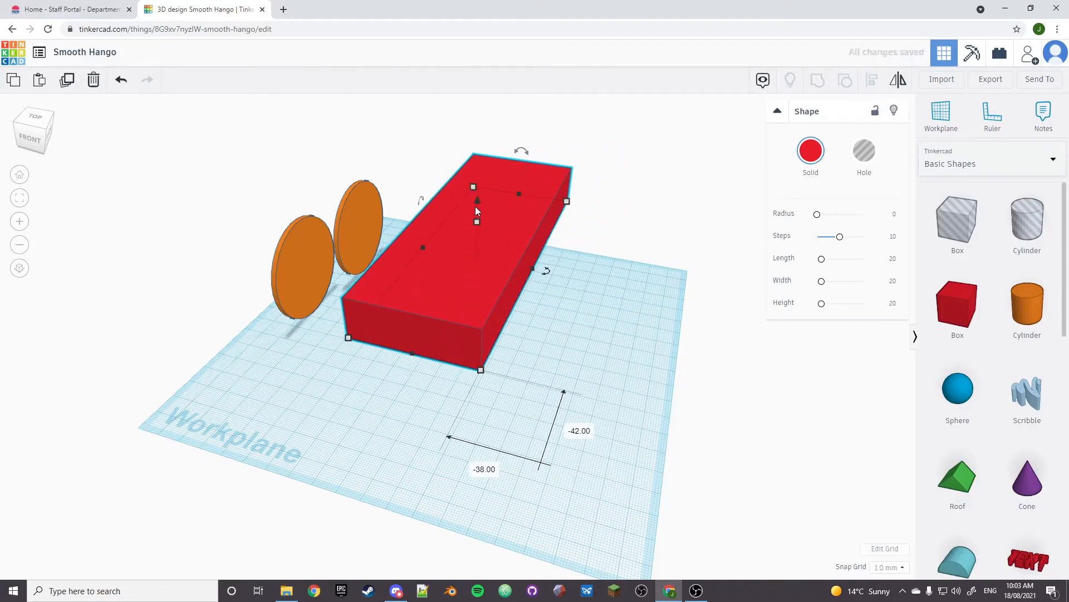
left_click_drag(478, 196, 471, 190)
left_click(621, 352)
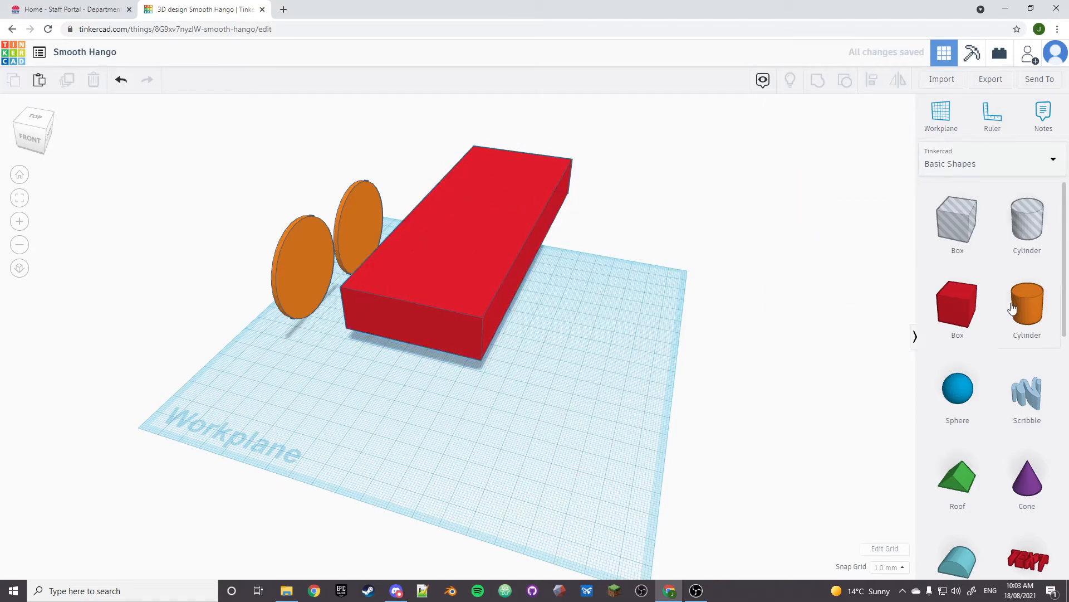
- Place a new solid orange cylinder in front of the red slab and rotate it 90° onto its side
left_click_drag(1028, 304, 433, 419)
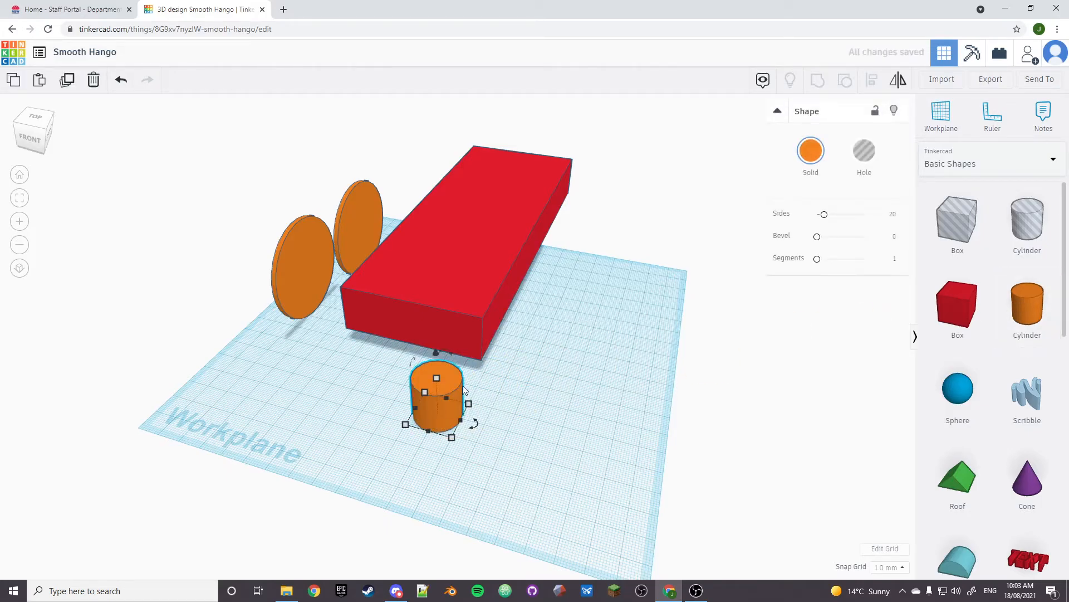
left_click_drag(450, 354, 489, 393)
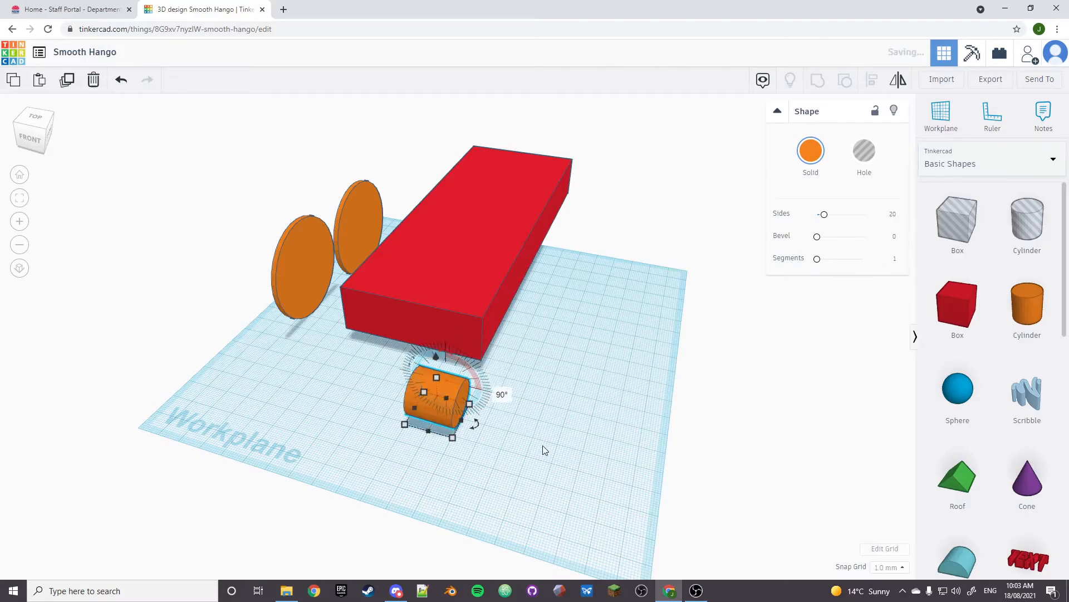
left_click(518, 446)
left_click(429, 412)
left_click(30, 137)
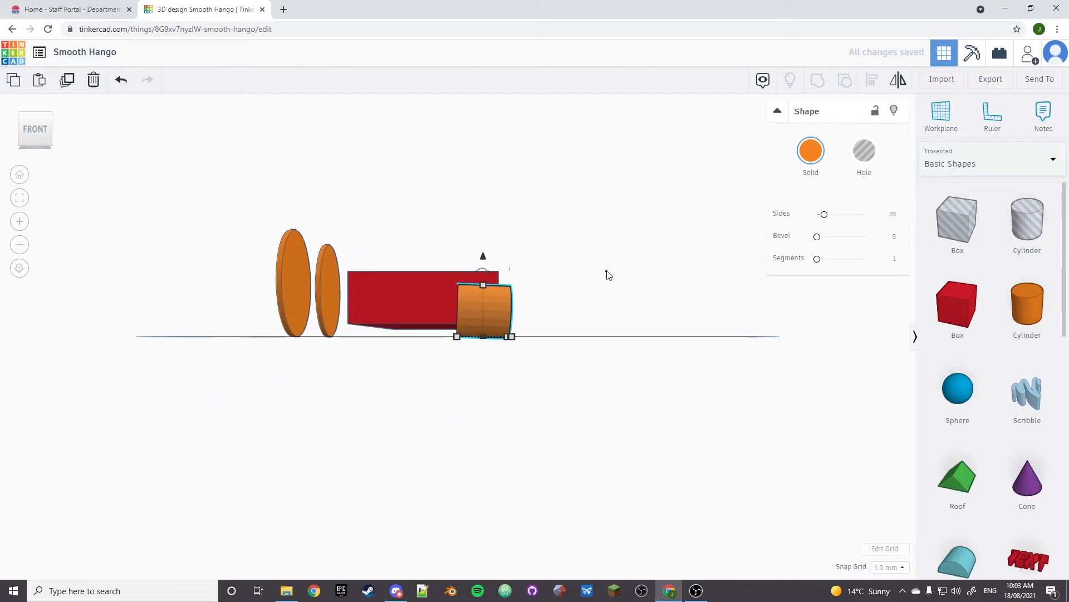
- Undo the orange cylinder's rotation and rotate it exactly 90° onto its side again
left_click(608, 276)
middle_click_drag(616, 288, 581, 309)
left_click(467, 312)
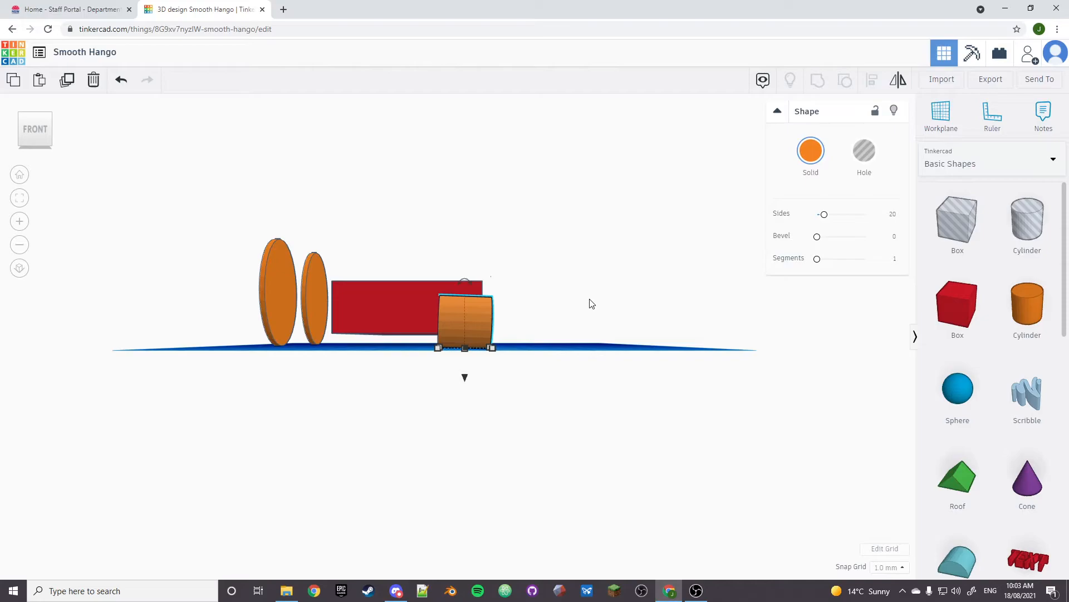
key("ctrl+z")
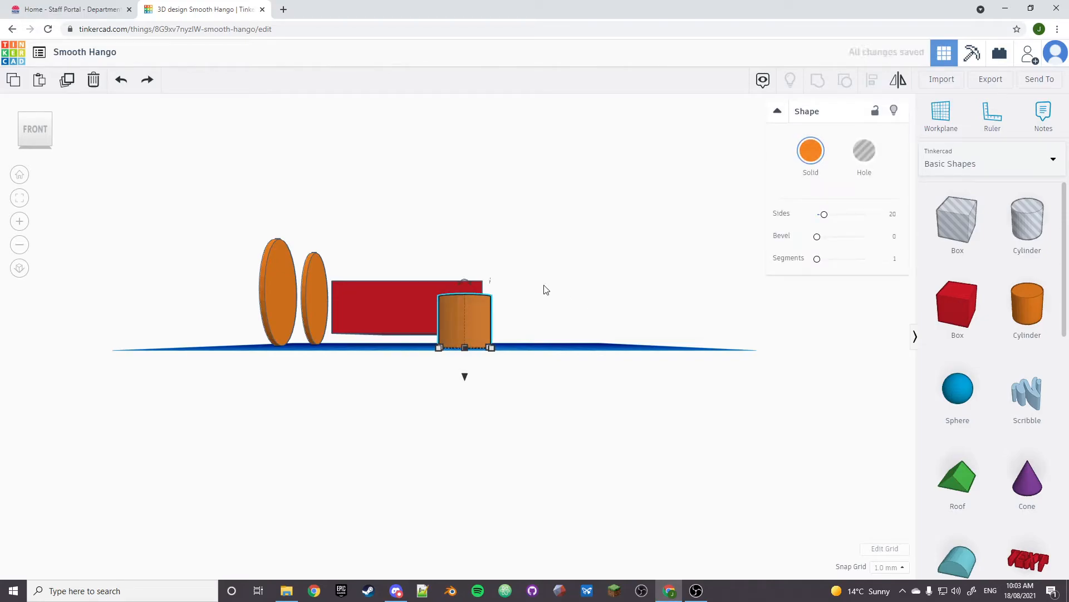
left_click_drag(460, 278, 462, 270)
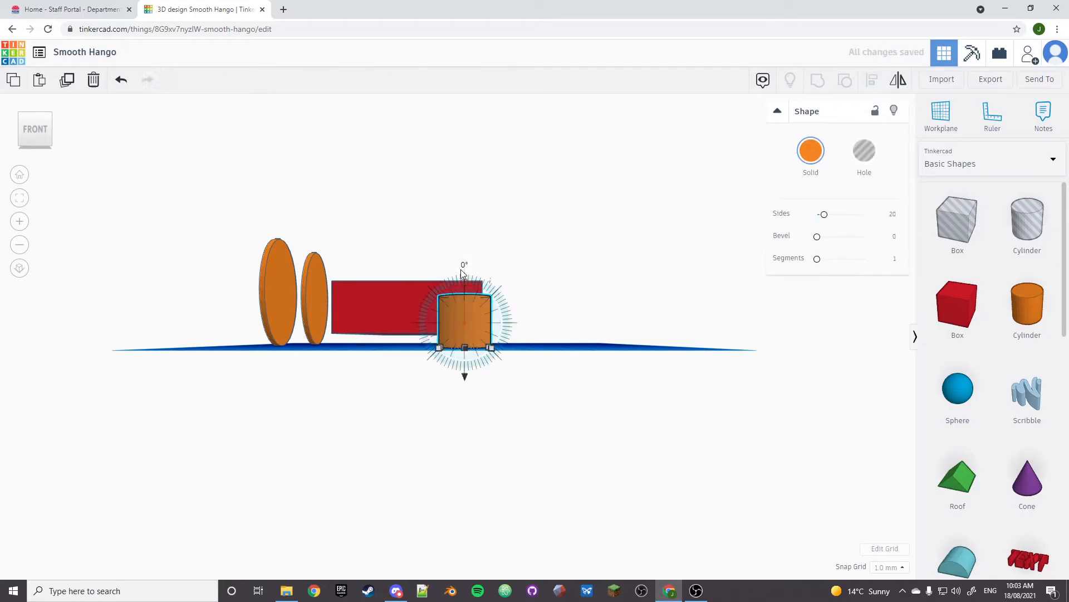
left_click(464, 266)
type("90")
key("Return")
left_click(543, 263)
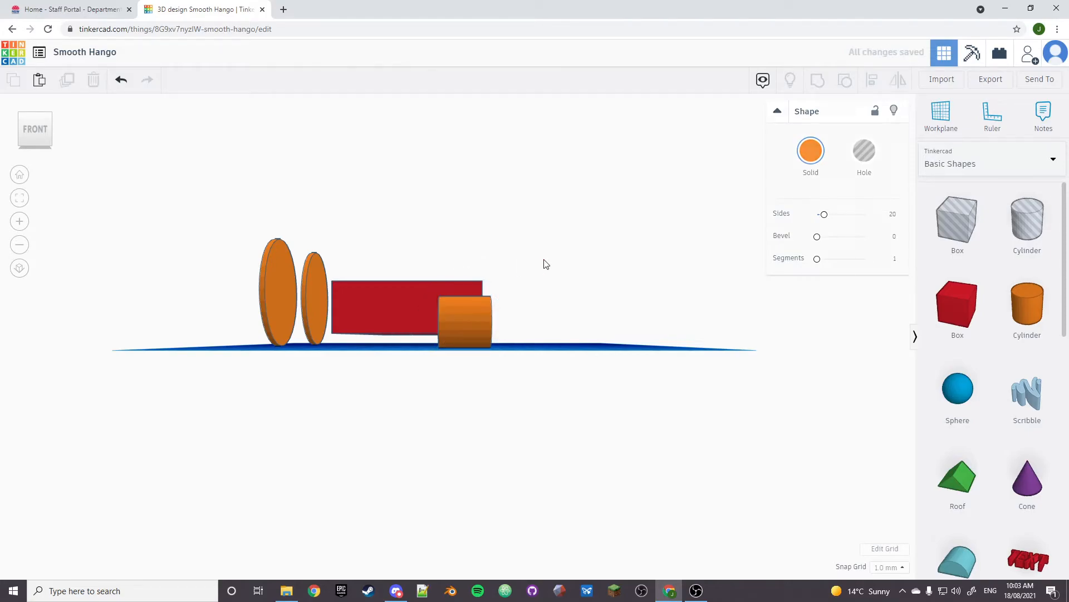
- Resize the orange cylinder in front of the red slab to 3 mm deep and 115 mm long
left_click(460, 328)
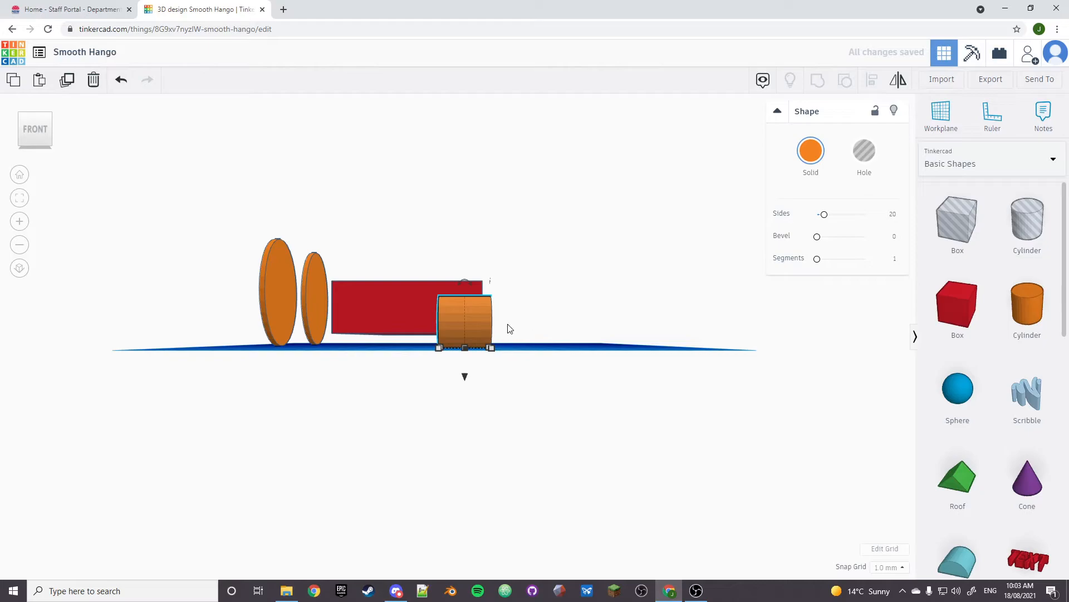
mouse_move(492, 352)
left_click(550, 347)
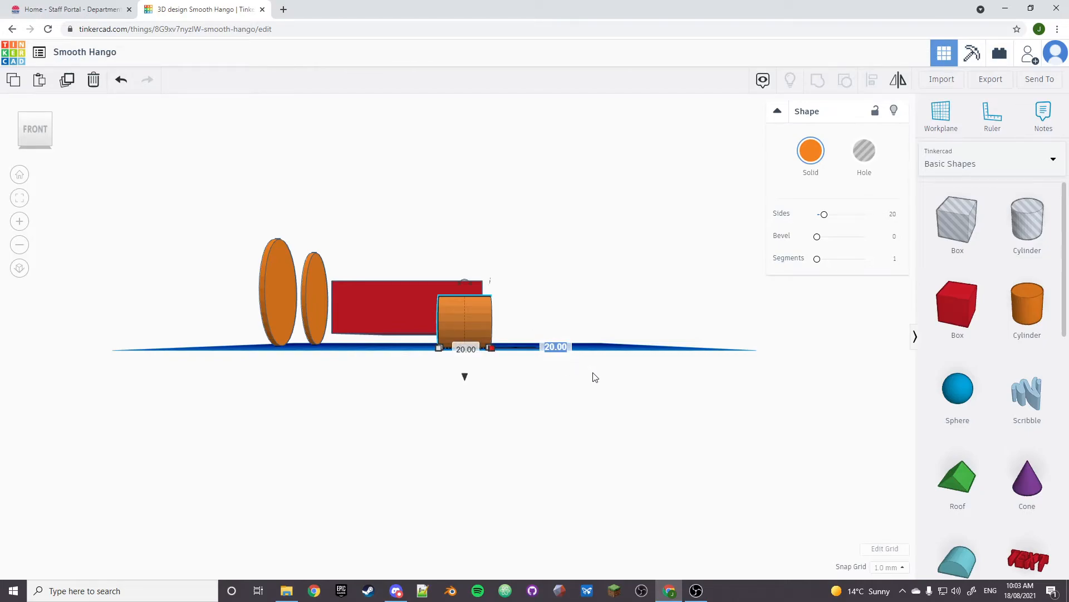
type("3")
key("Return")
left_click(466, 348)
left_click(619, 423)
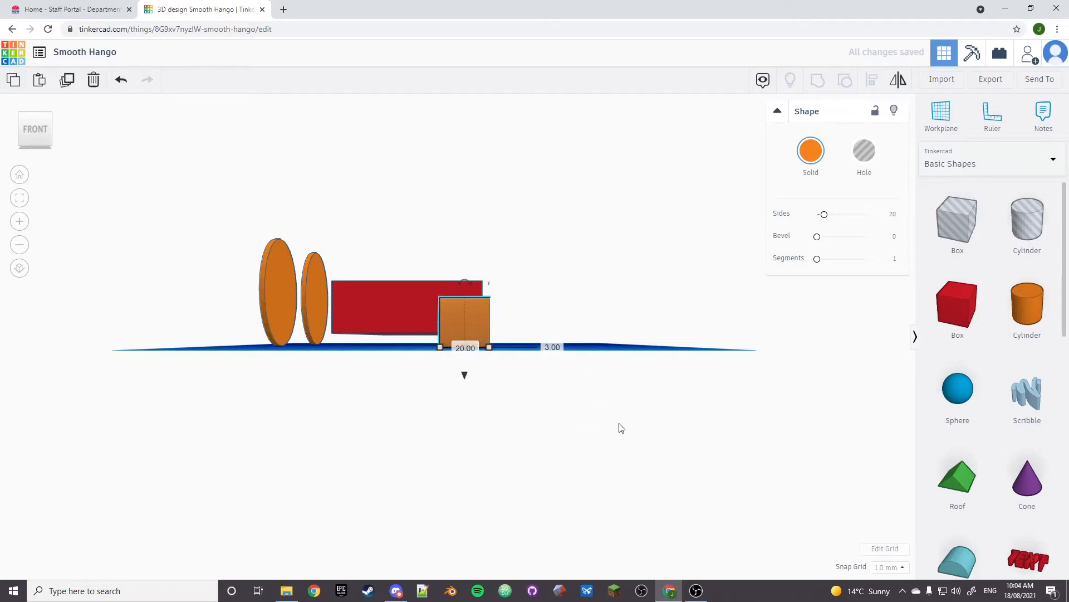
left_click(463, 346)
type("1")
type("15")
key("Return")
left_click(545, 429)
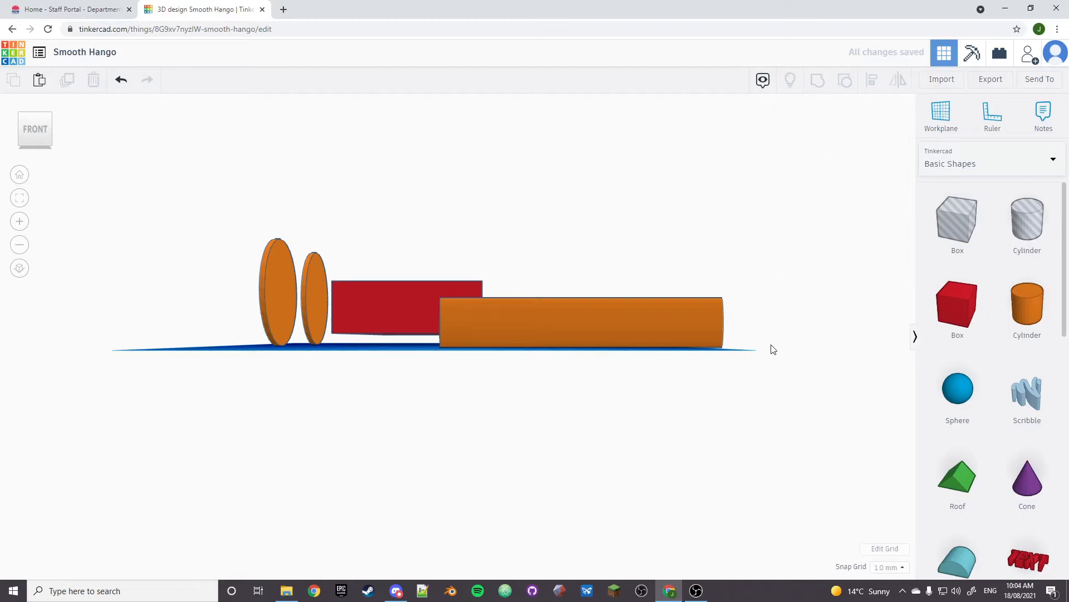
- Set the long orange cylinder's height to 3 mm, making it a thin axle rod
left_click_drag(41, 122, 27, 127)
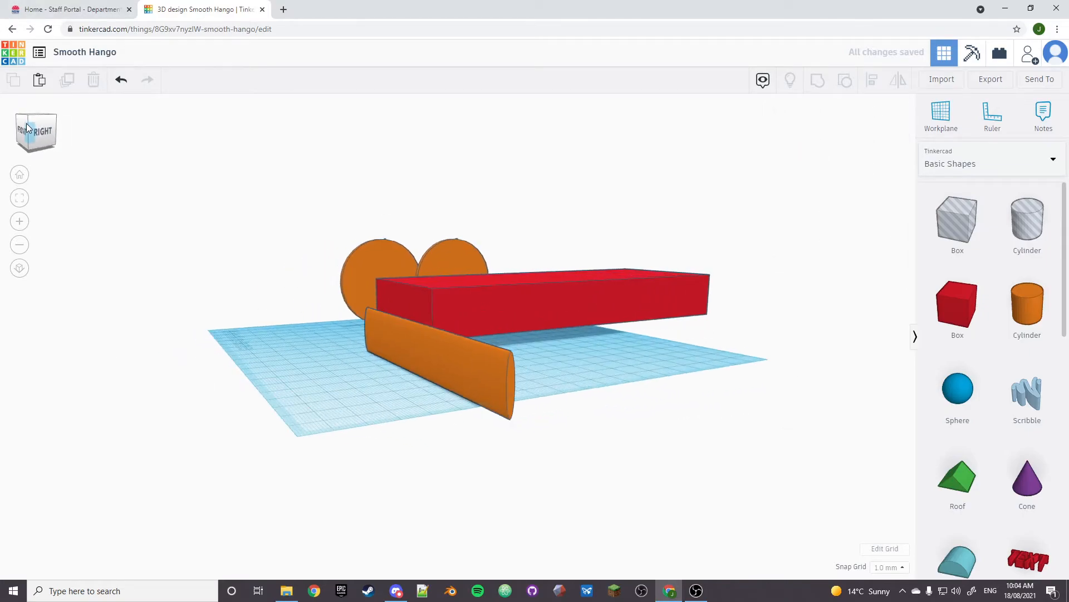
left_click(466, 374)
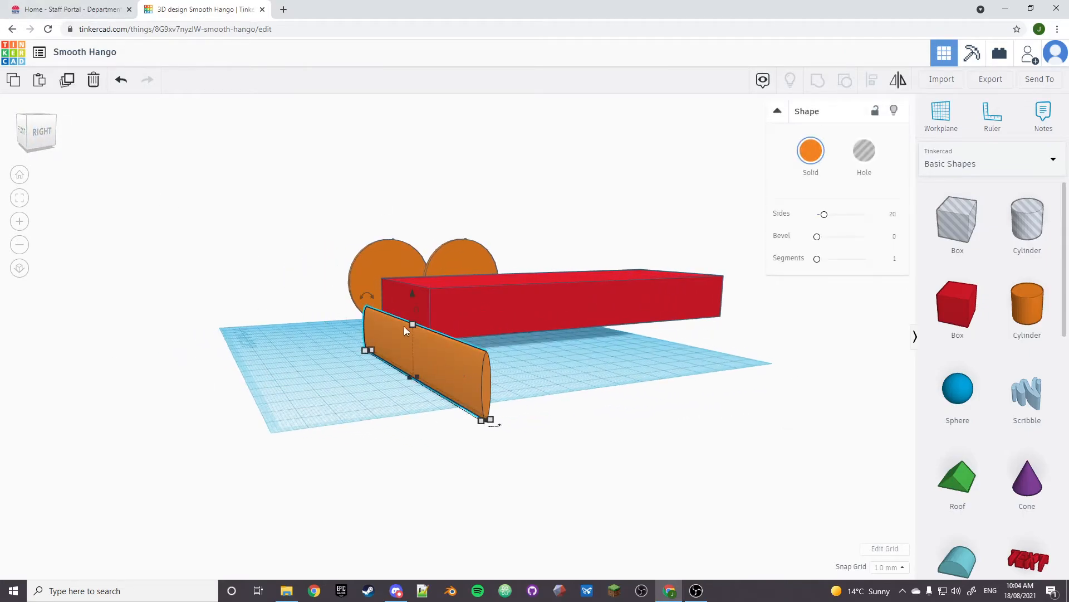
mouse_move(413, 326)
left_click(469, 350)
type("3")
key("Return")
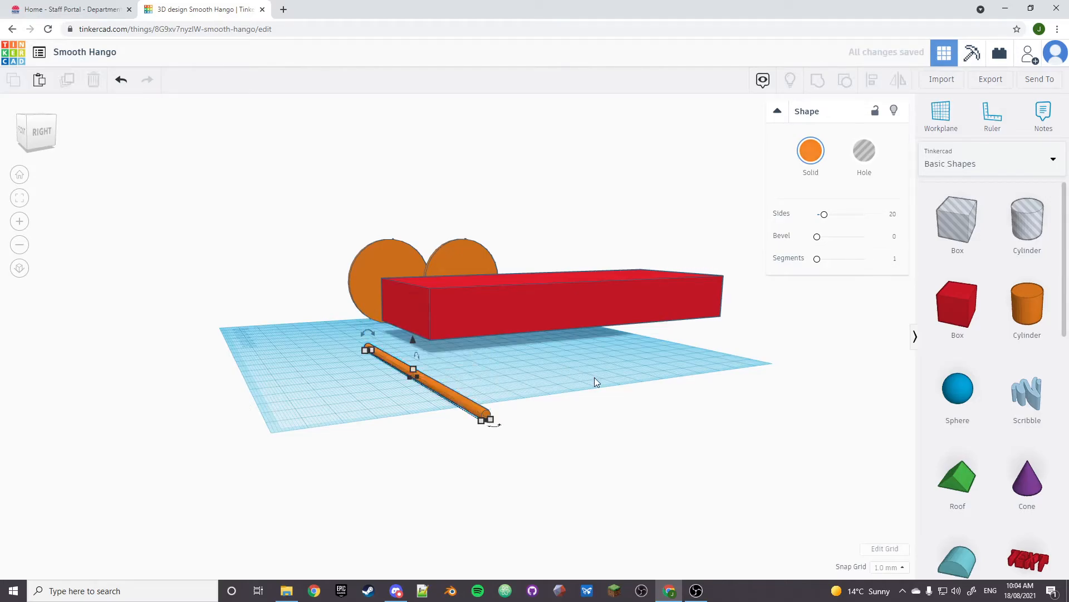
- Move the axle rod about 64 mm left and 34 mm back, crosswise beneath the red slab's front end
left_click(335, 467)
middle_click_drag(335, 466, 465, 490)
left_click_drag(38, 136, 55, 143)
left_click(563, 398)
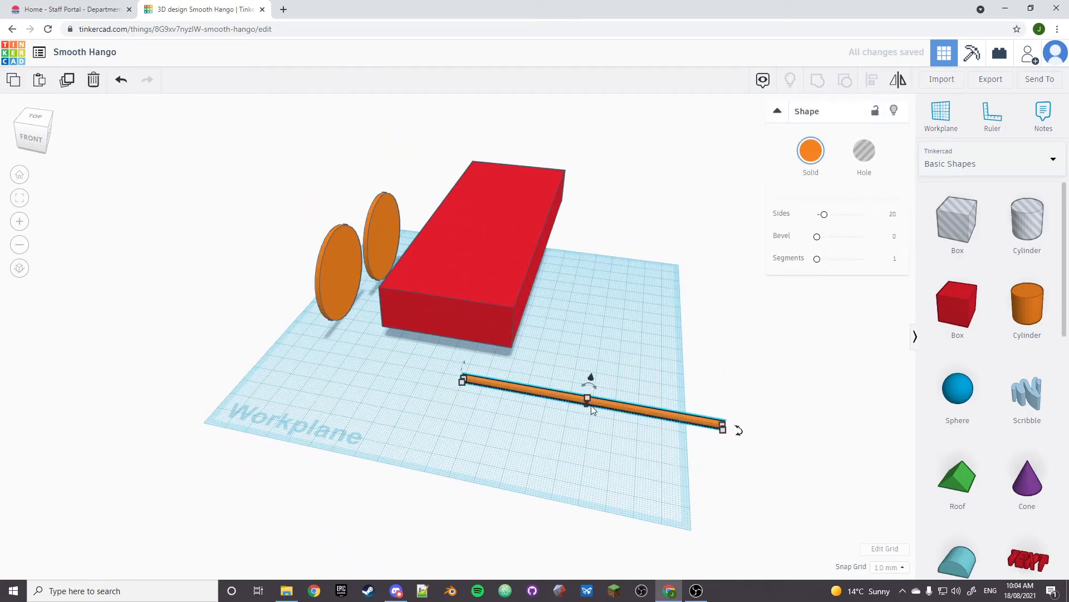
left_click_drag(563, 399, 489, 336)
- Fine-tune the axle rod's position, moving it 4 mm left and 2 mm further back under the slab
left_click(34, 117)
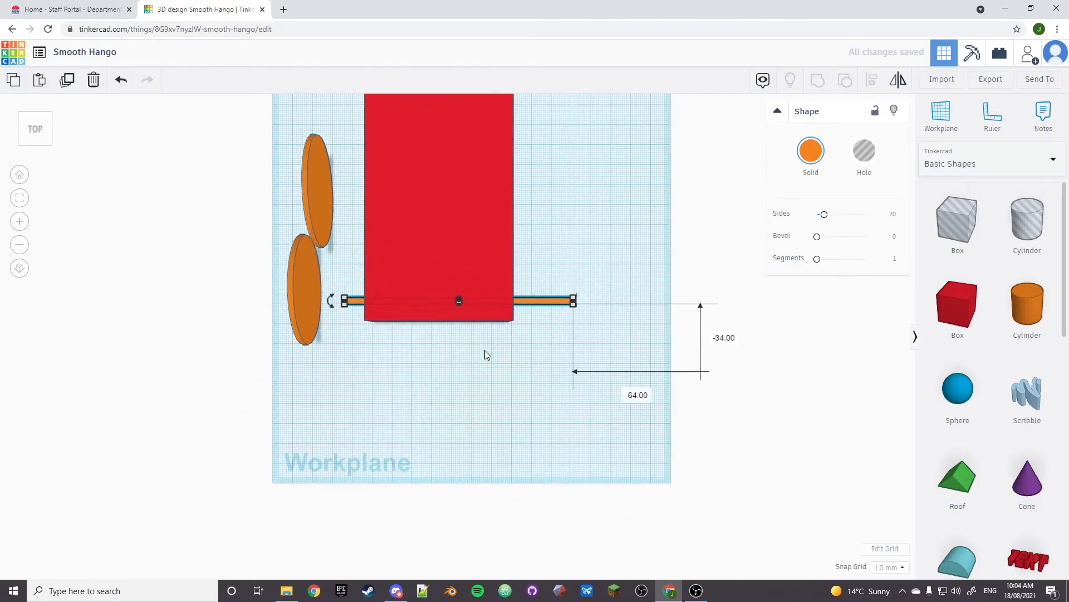
left_click(500, 352)
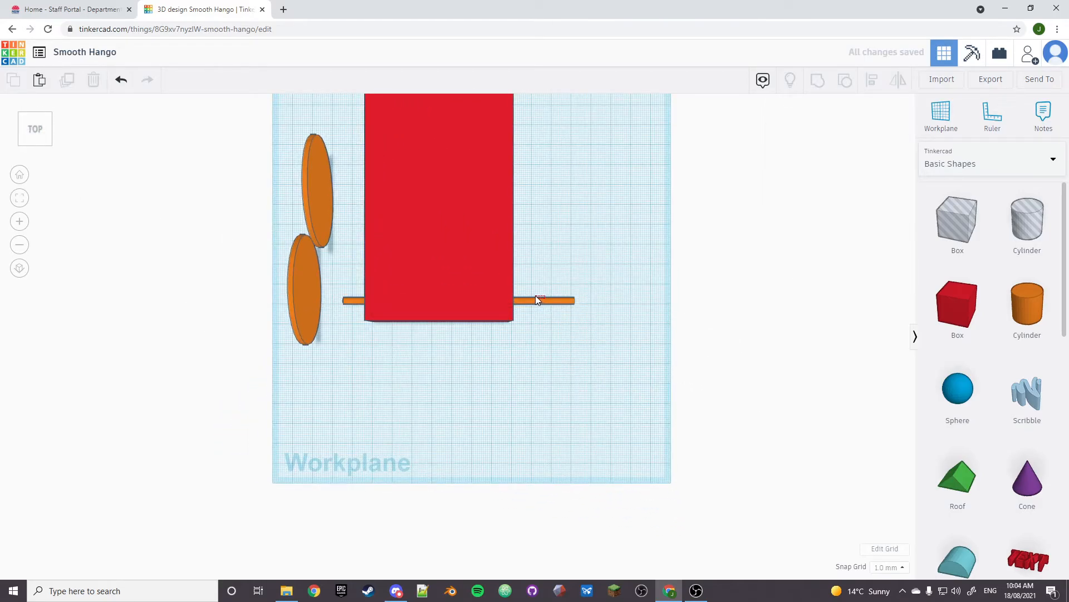
left_click_drag(543, 303, 538, 307)
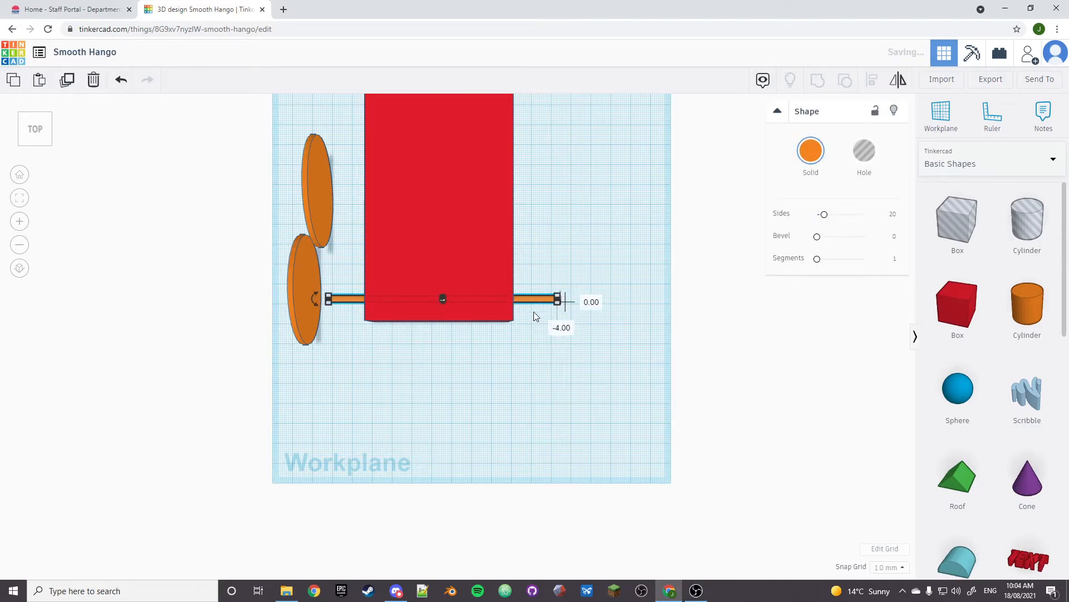
left_click(524, 312)
mouse_move(529, 300)
left_mouse_down()
mouse_move(529, 313)
mouse_move(529, 295)
left_mouse_up()
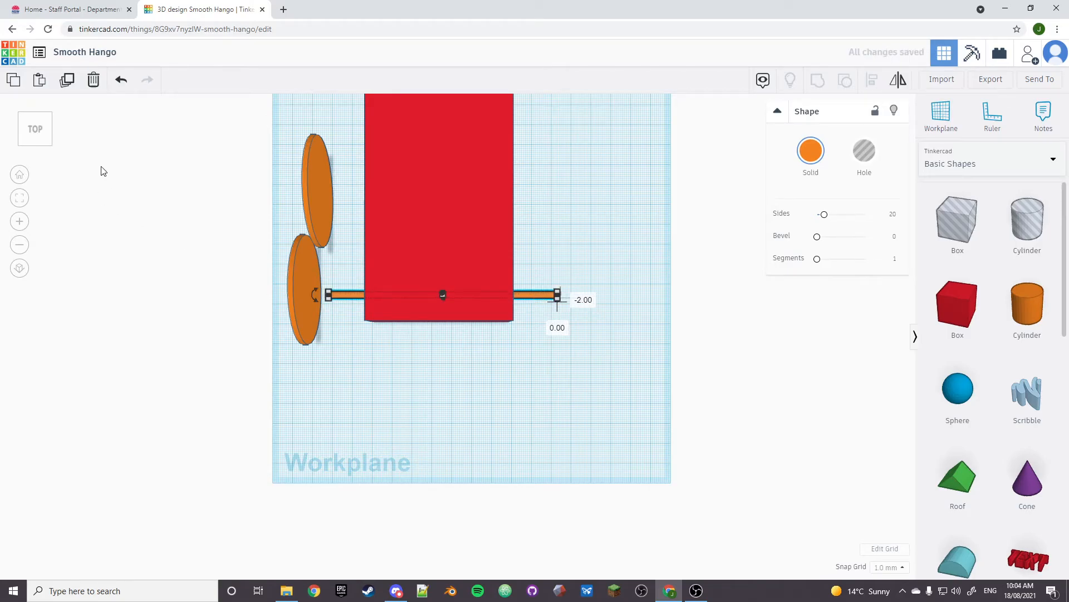
- Raise the axle rod 23 mm above the workplane so it passes through the red slab
left_click(58, 130)
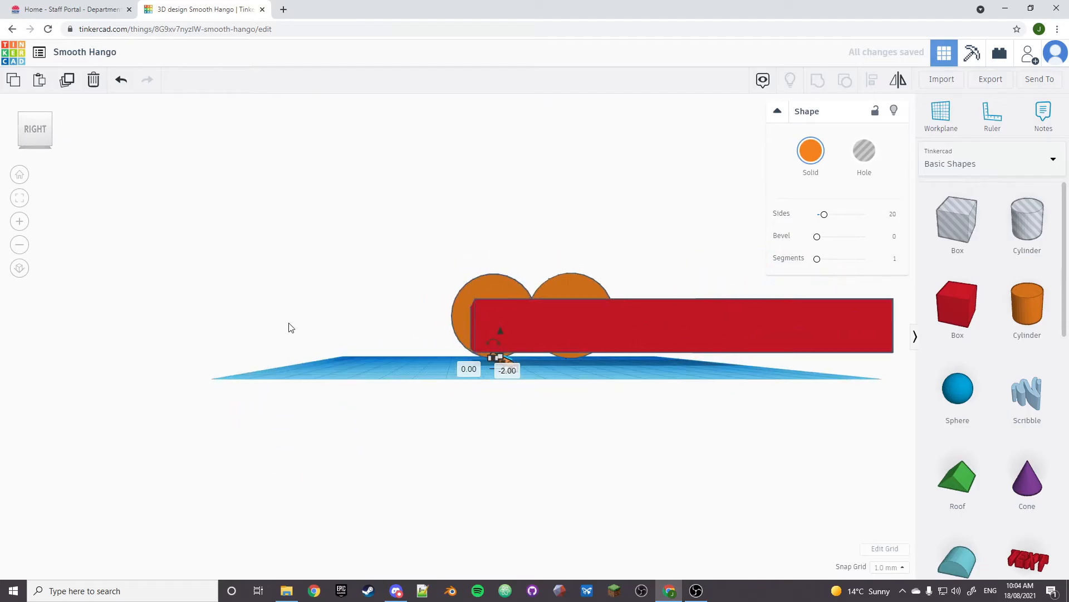
left_click_drag(501, 331, 501, 296)
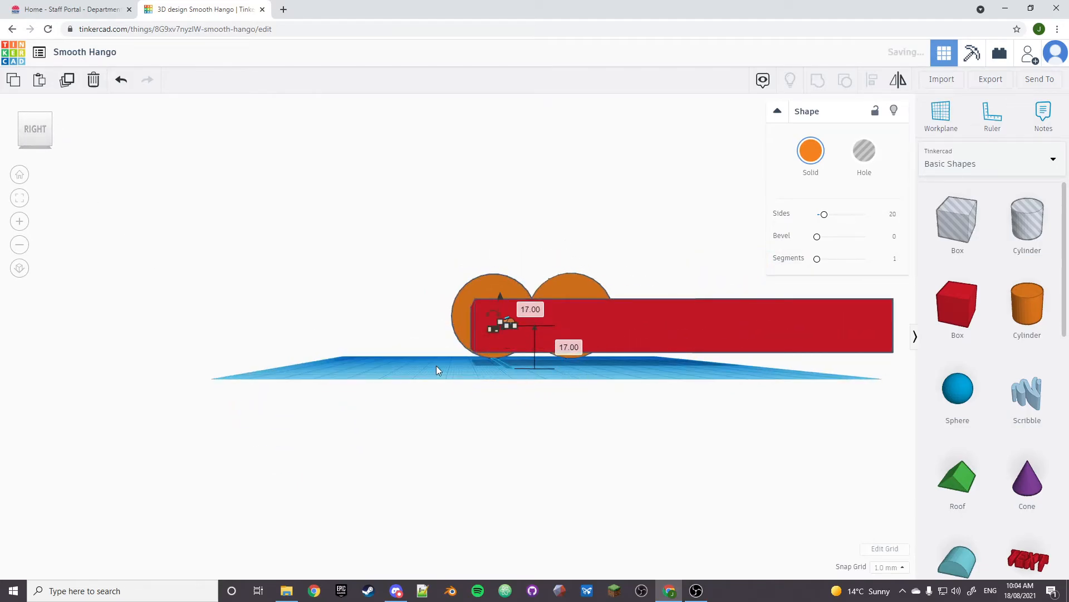
mouse_move(45, 134)
left_mouse_down()
mouse_move(70, 135)
mouse_move(28, 128)
left_mouse_up()
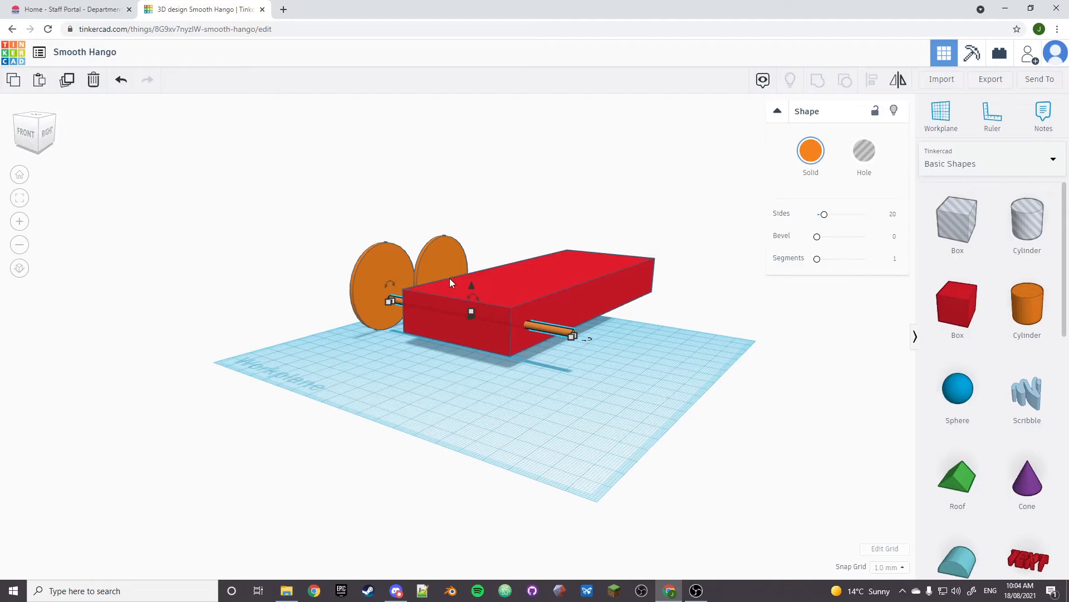
left_click_drag(471, 283, 471, 272)
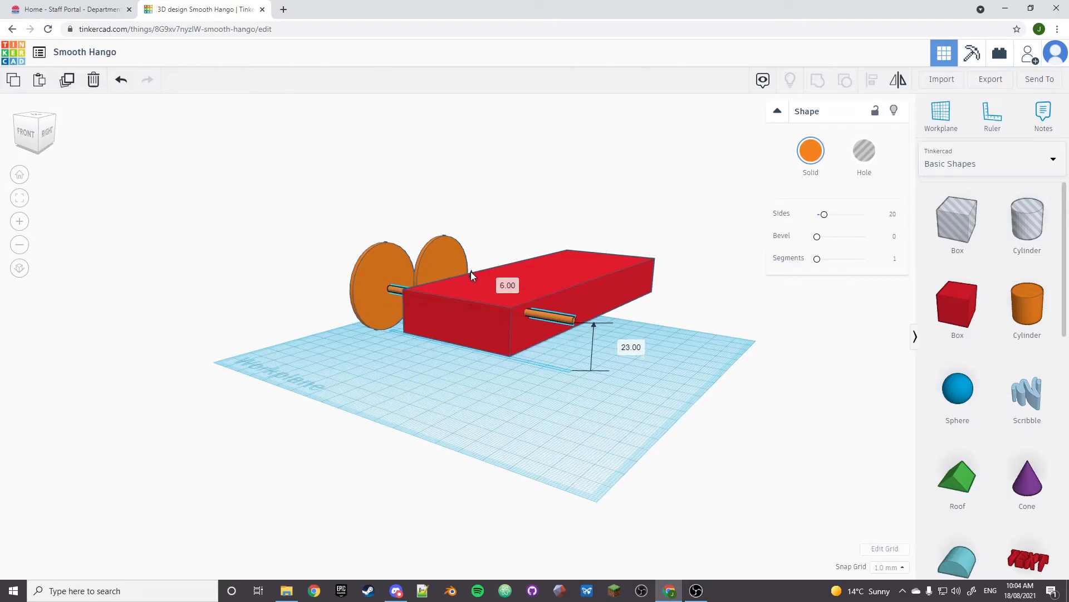
left_click(39, 137)
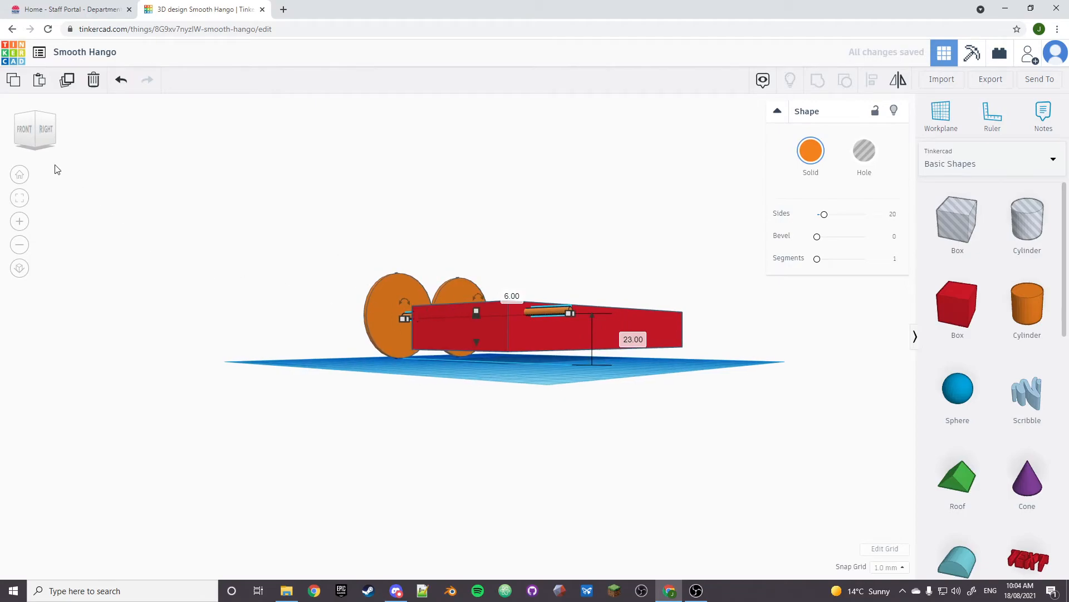
left_click(25, 129)
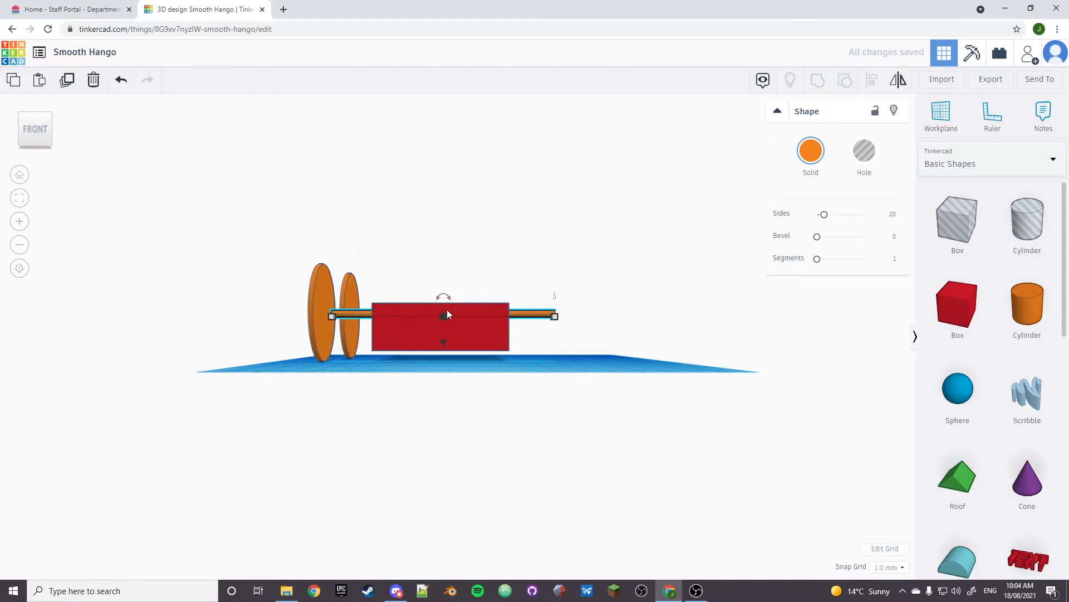
left_click(443, 343)
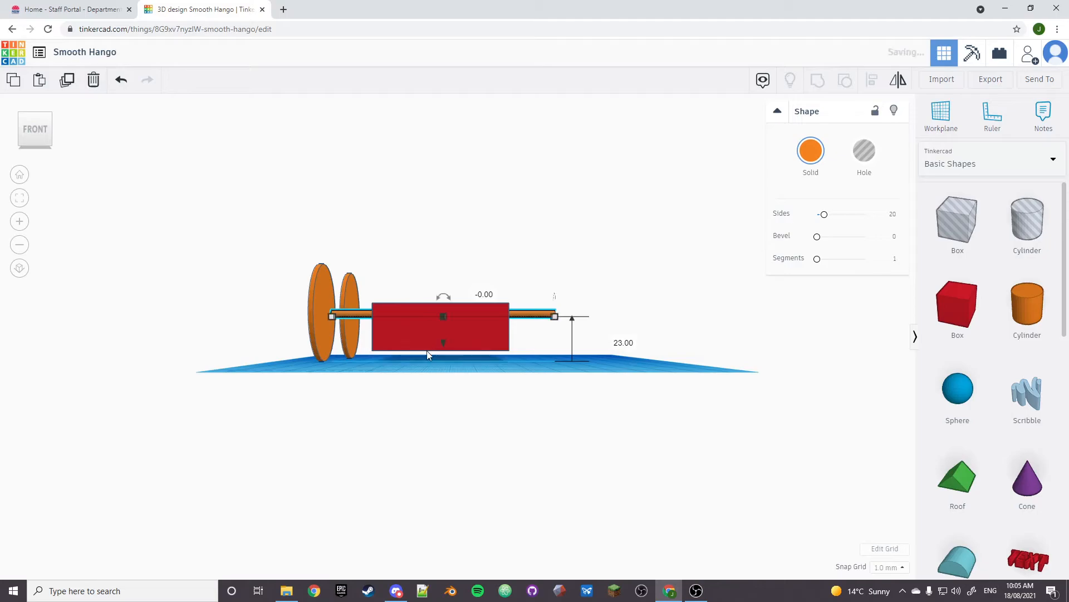
- Raise the red slab slightly so the axle runs through about the middle of its height
middle_click_drag(362, 361, 413, 359)
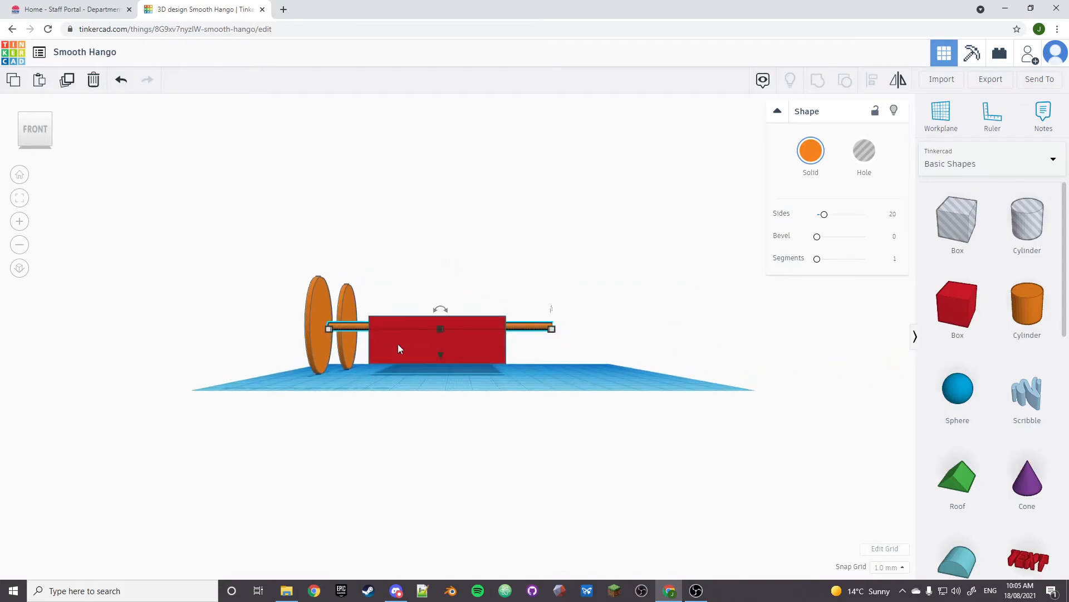
left_click(418, 340)
left_click_drag(443, 377, 440, 364)
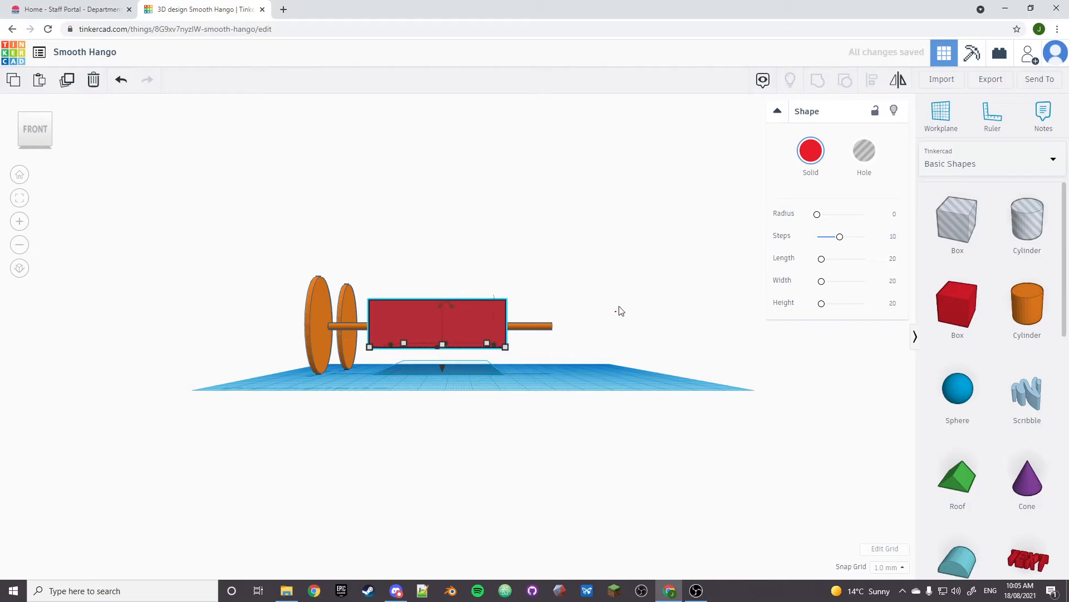
left_click(641, 282)
right_click_drag(660, 289, 575, 375)
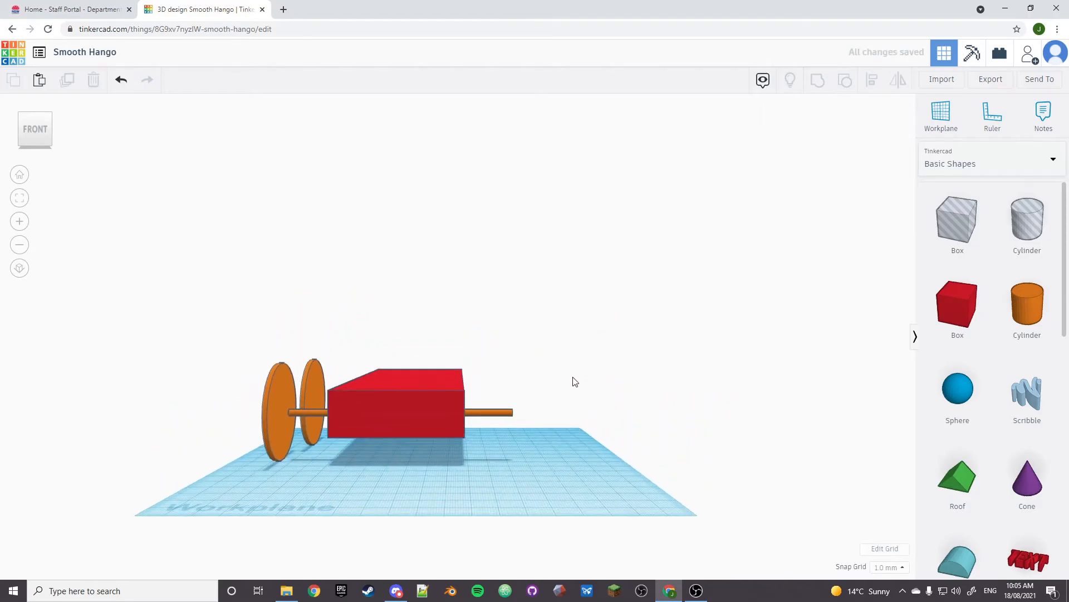
left_click_drag(26, 117, 39, 136)
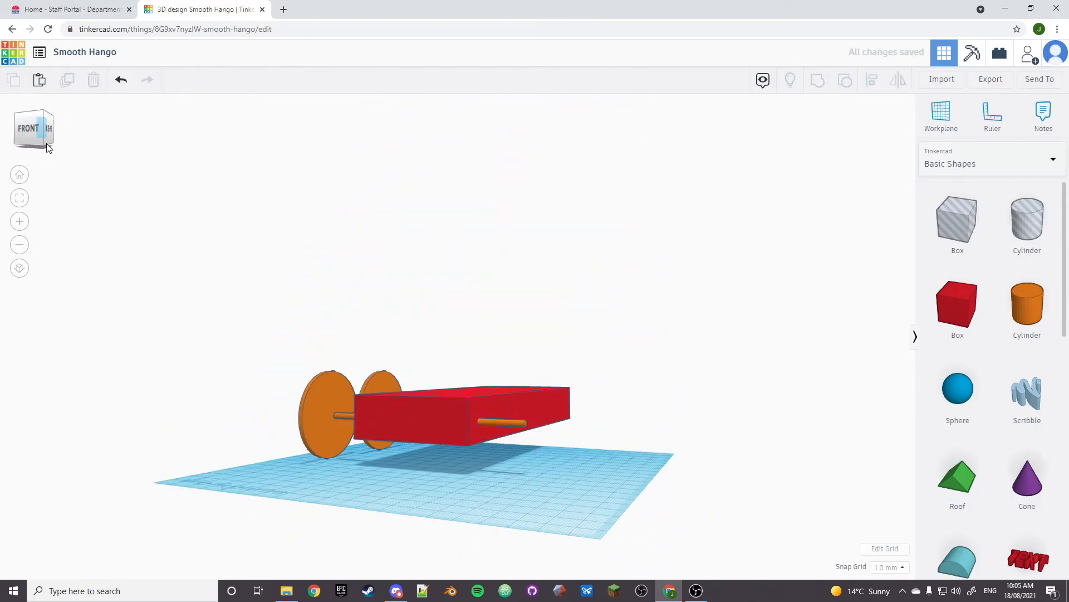
left_click(339, 416)
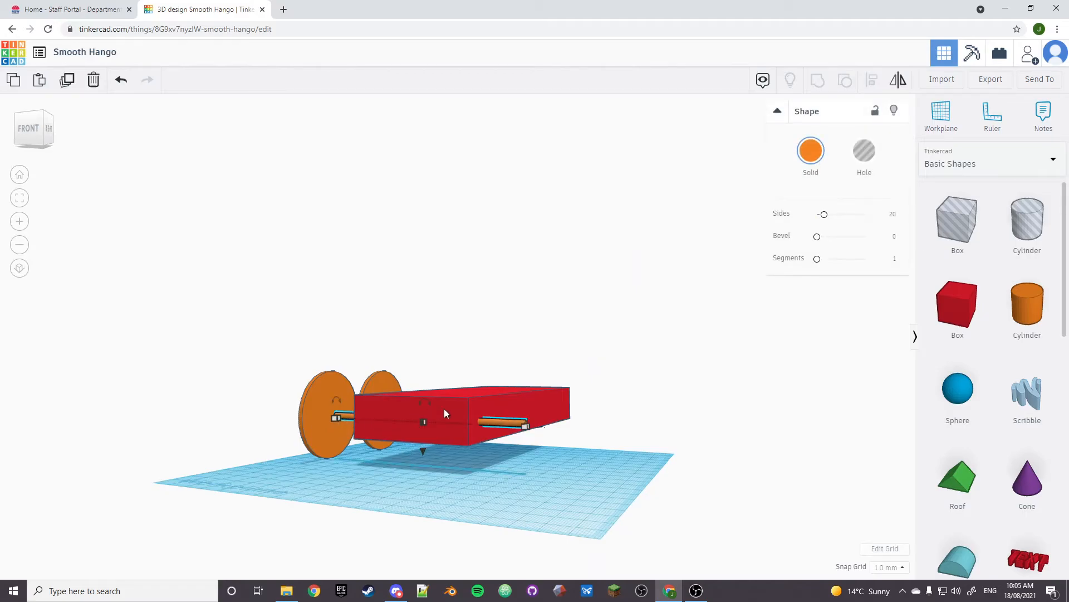
left_click(470, 403, "shift")
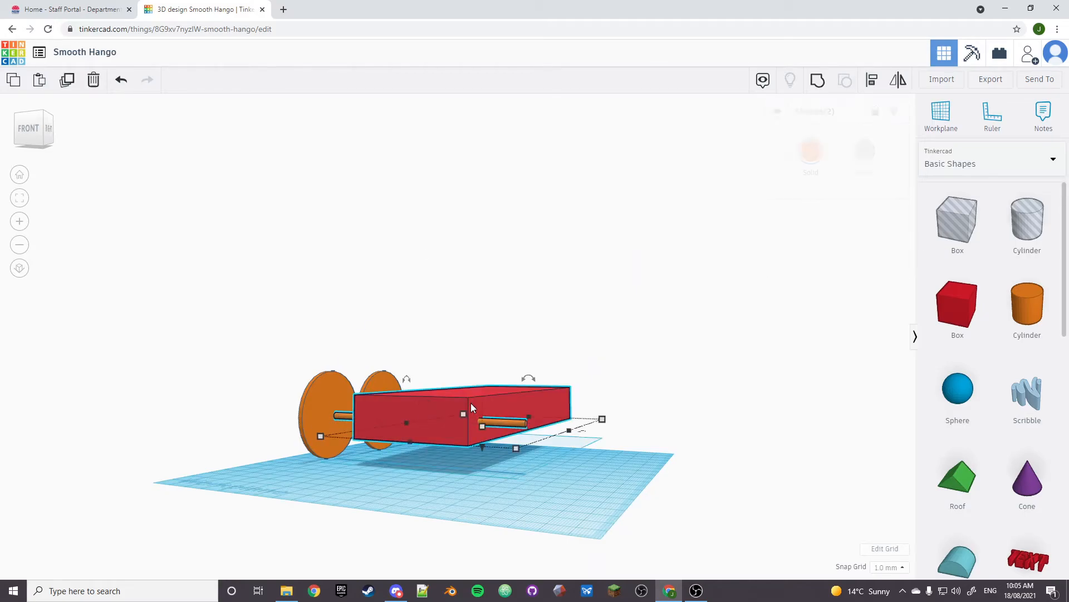
left_click(487, 507)
left_click(473, 429)
left_click(496, 417, "shift")
left_click(490, 427)
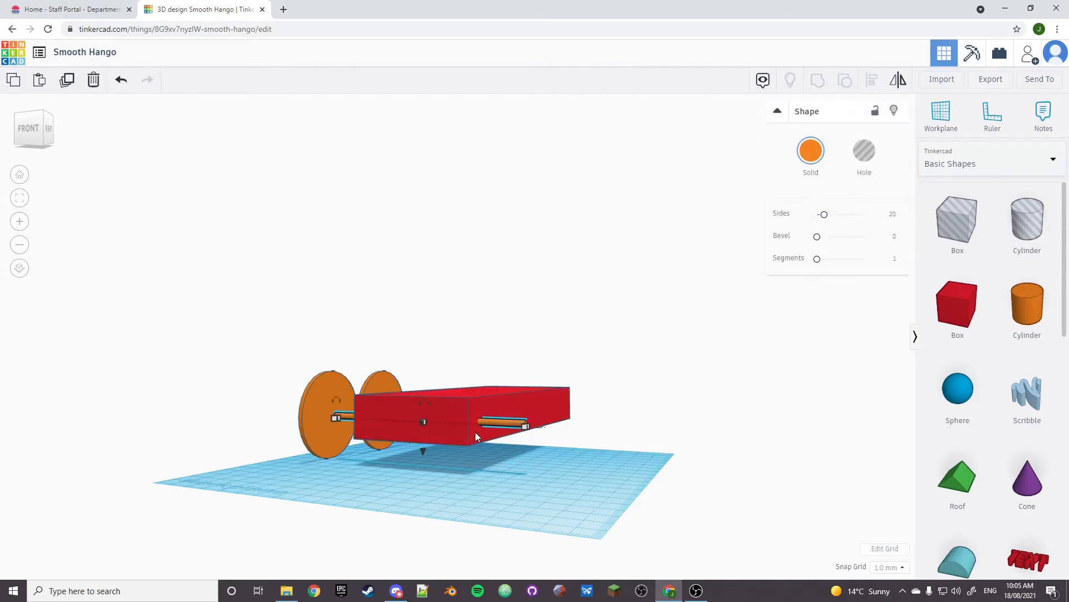
left_click(469, 432, "shift")
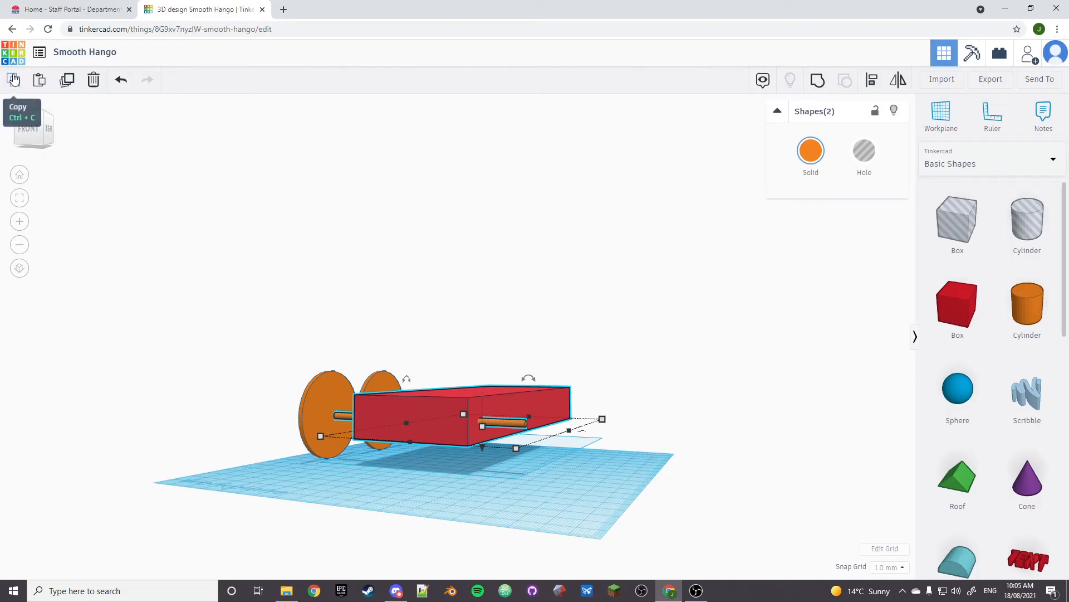
left_click(262, 259)
- Move the front orange wheel inward to the right so it meets the left end of the axle rod
middle_click_drag(497, 257, 622, 363)
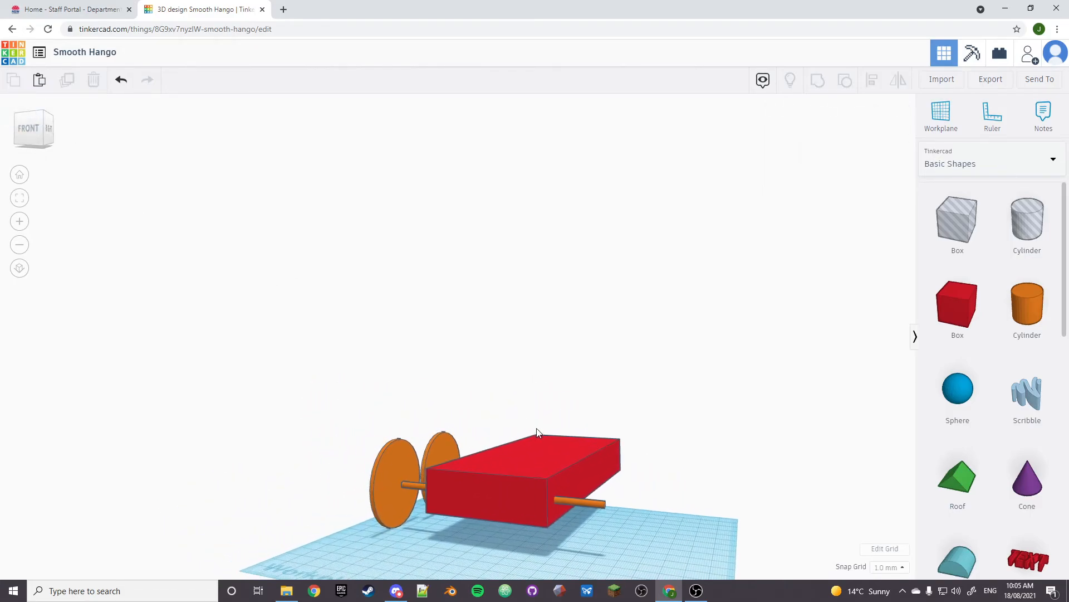
left_click(28, 128)
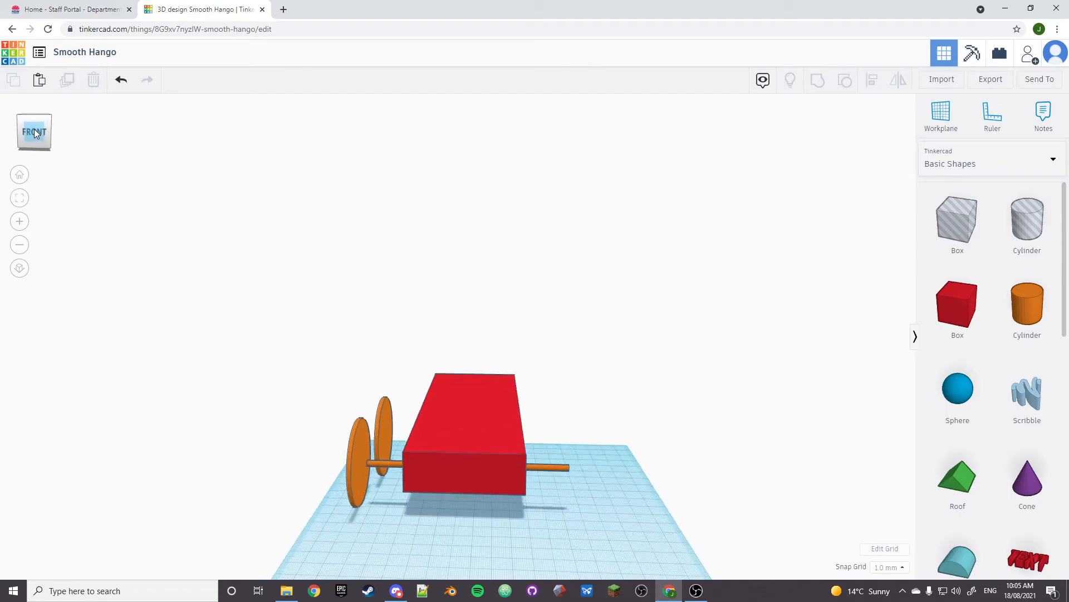
left_click(351, 468)
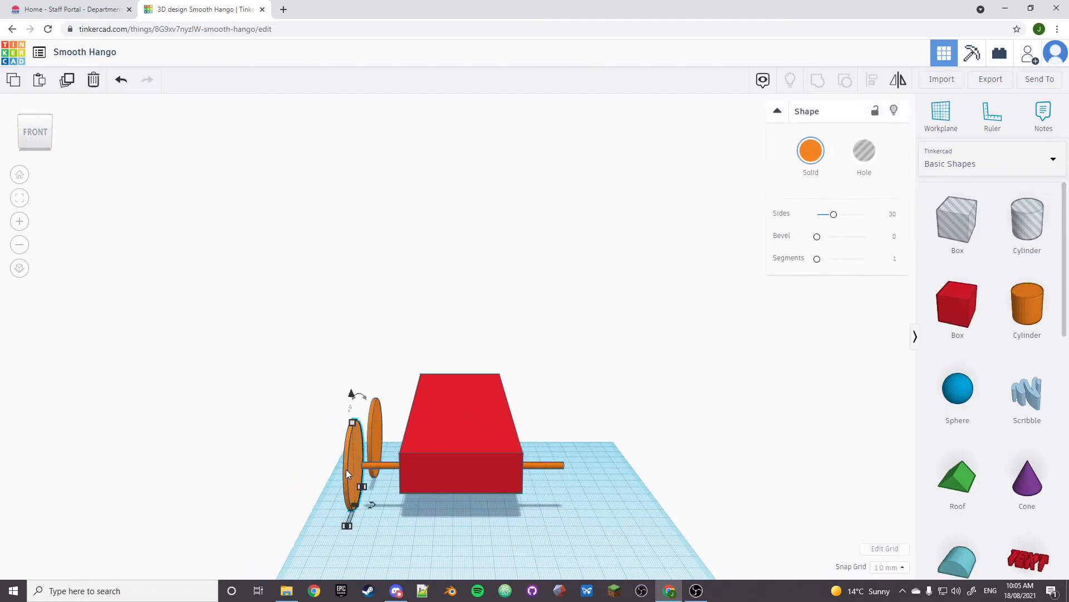
left_click_drag(346, 469, 357, 469)
- Move the rear orange wheel 117 mm right and 44 mm forward onto the axle's right end, fine-tuning it 4 mm left and 1 mm forward
left_click(377, 412)
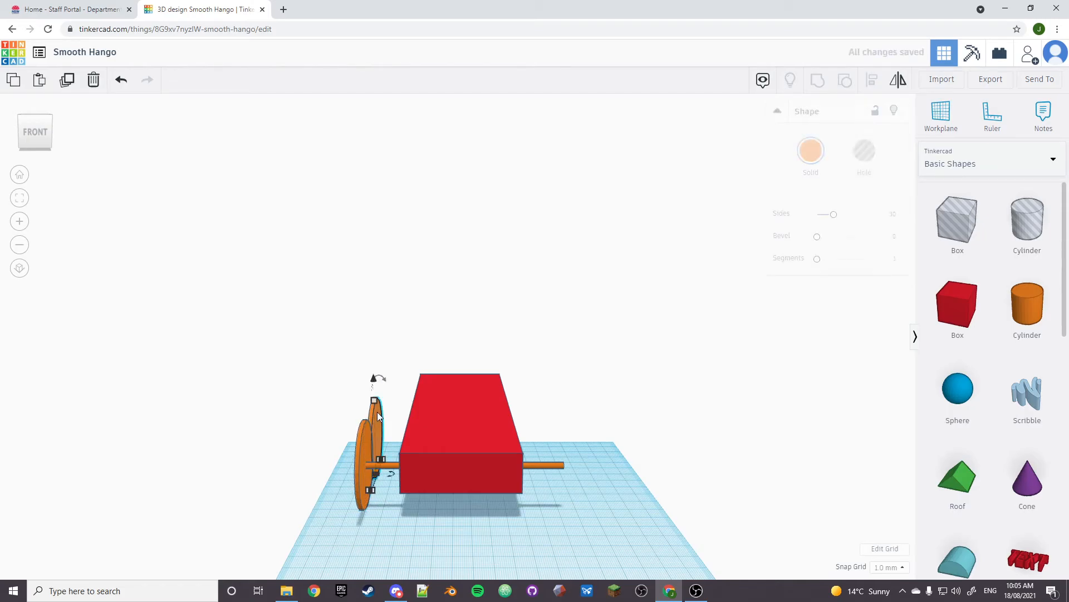
left_click_drag(388, 418, 570, 435)
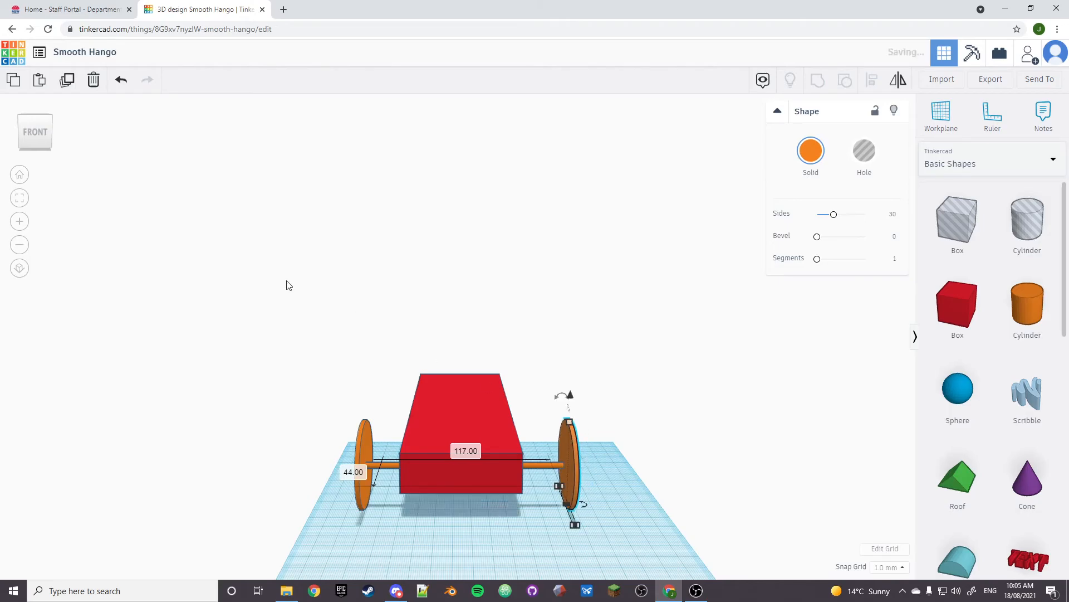
left_click(35, 113)
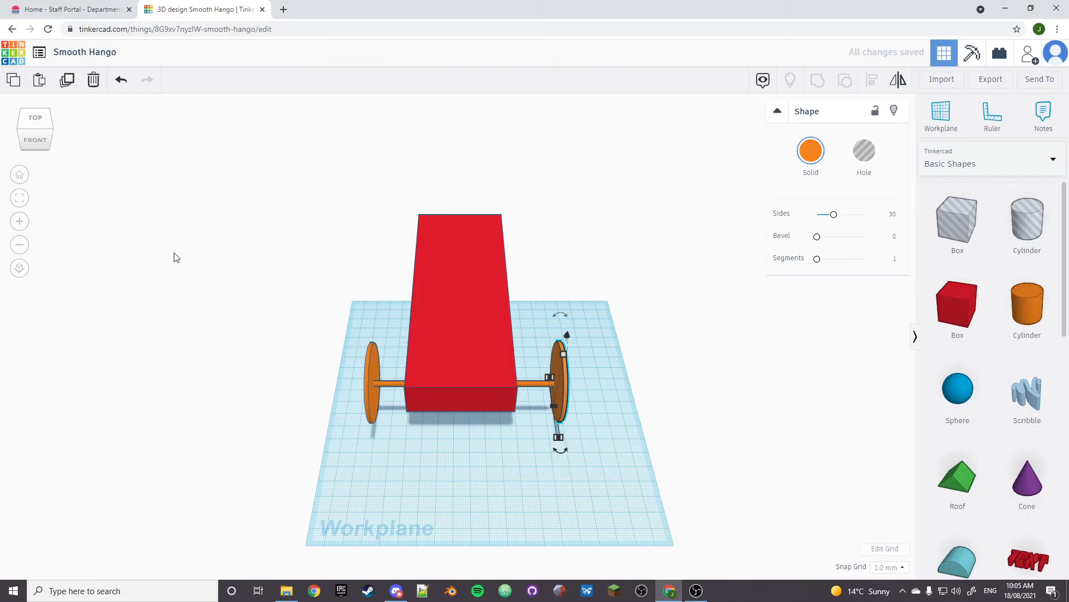
left_click_drag(19, 124, 39, 123)
left_click(34, 118)
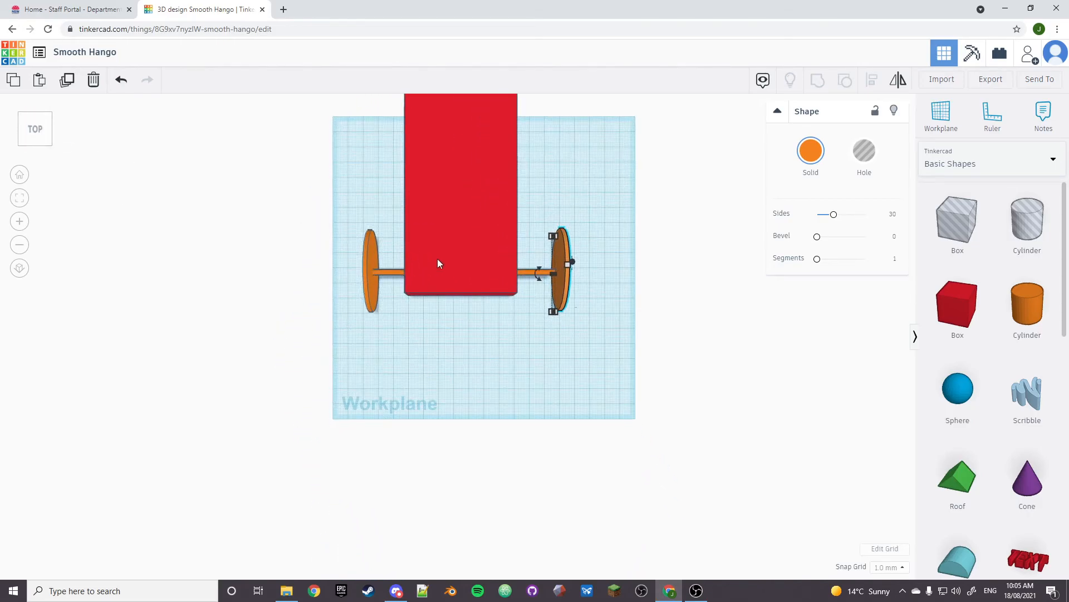
left_click(406, 356)
left_click_drag(566, 267, 562, 269)
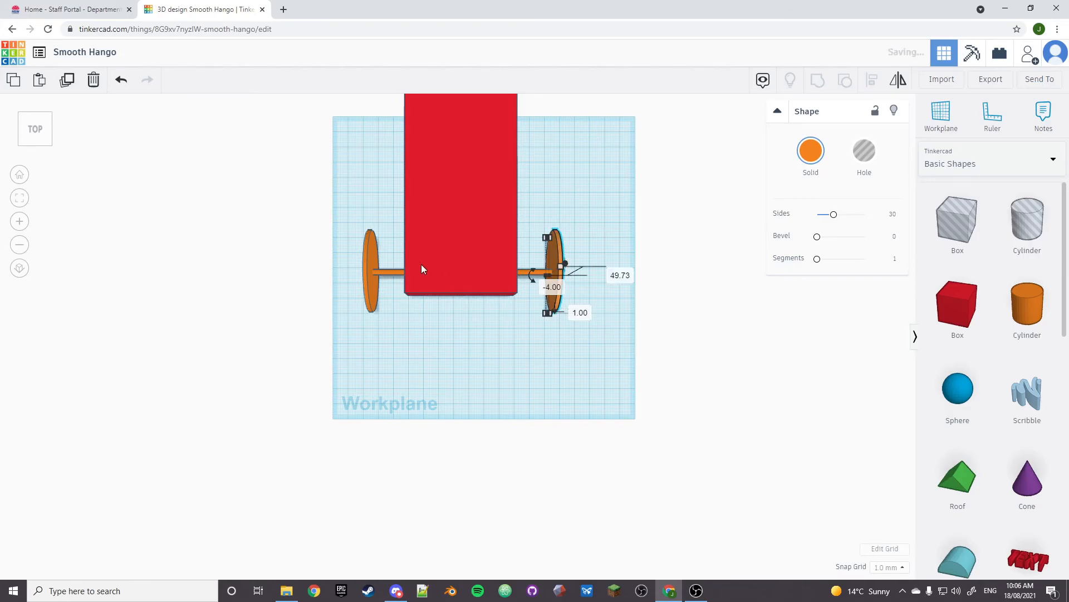
left_click(467, 351)
middle_click_drag(576, 396, 532, 220)
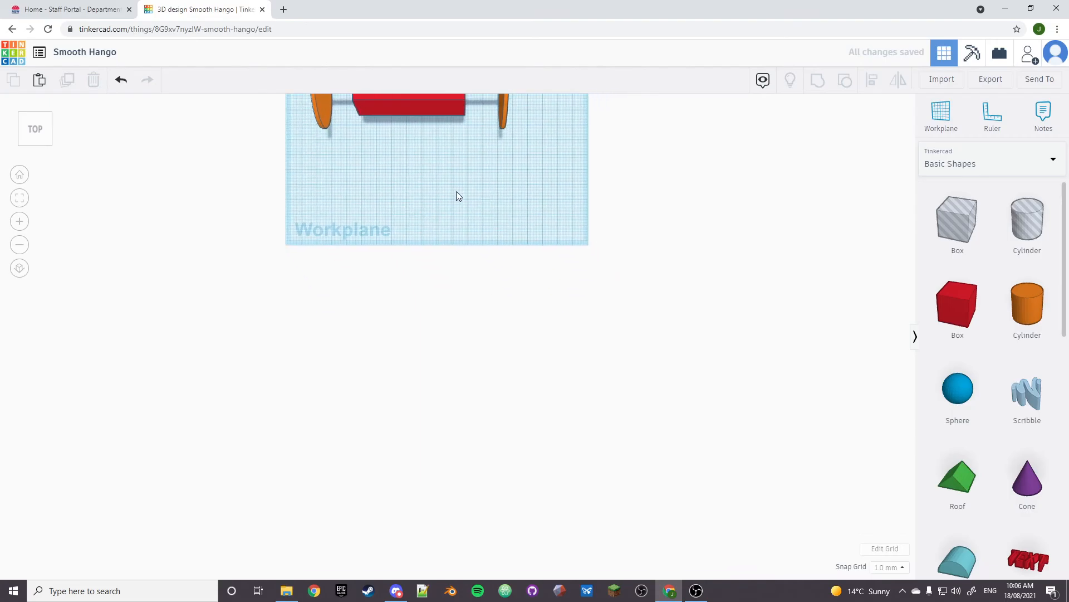
left_click(24, 137)
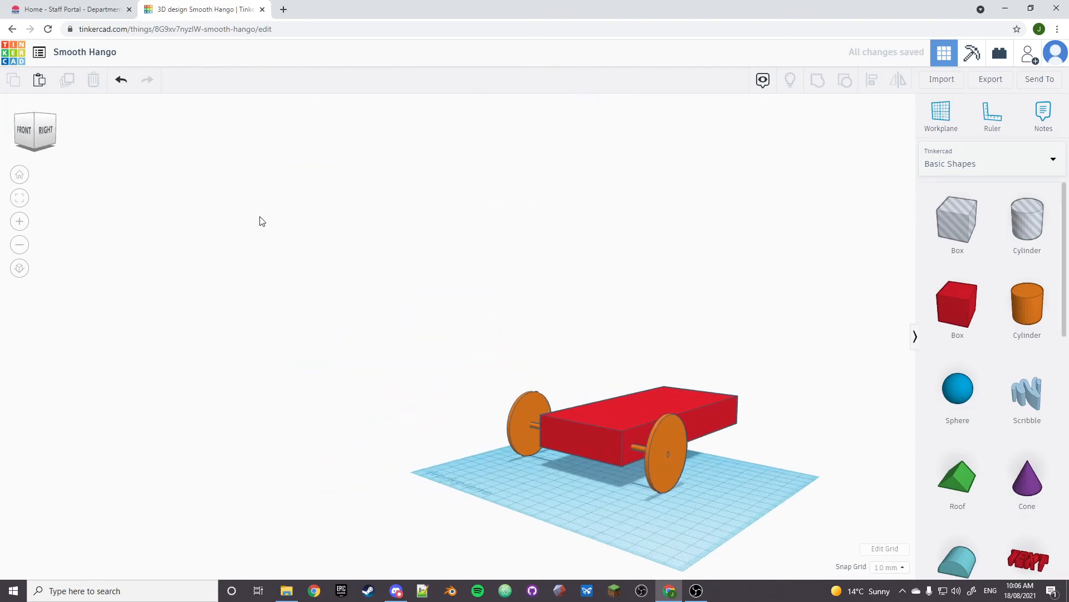
left_click_drag(41, 131, 35, 160)
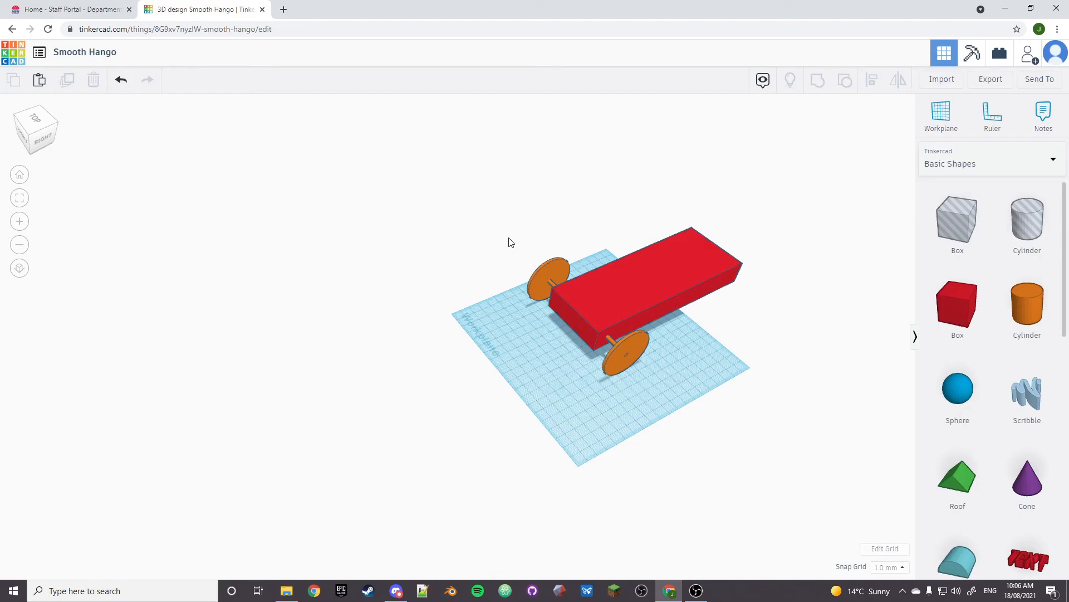
scroll(509, 241, "down", 3)
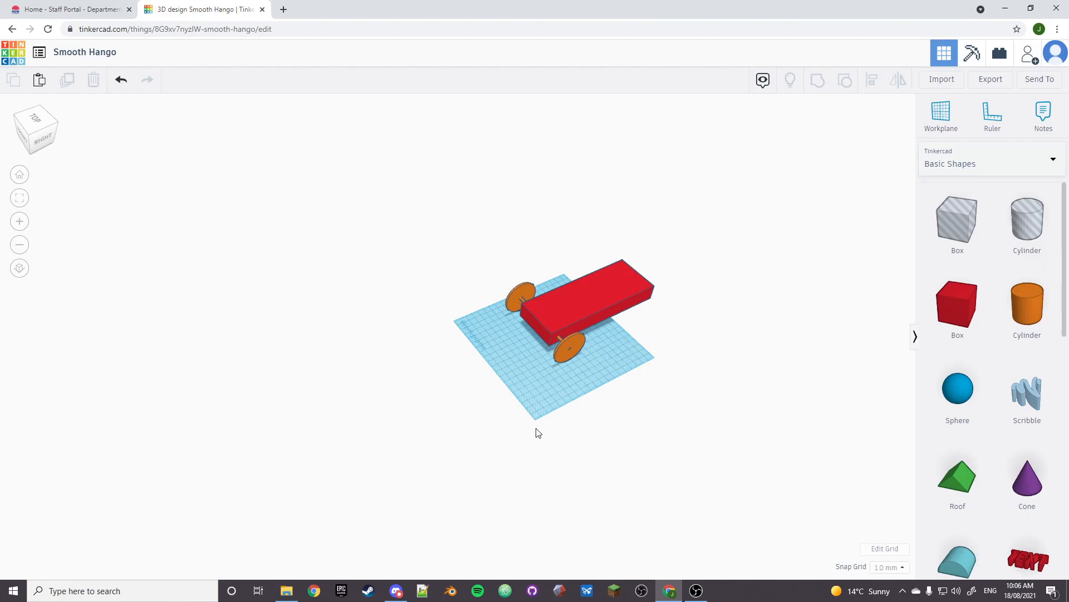
left_click(696, 589)
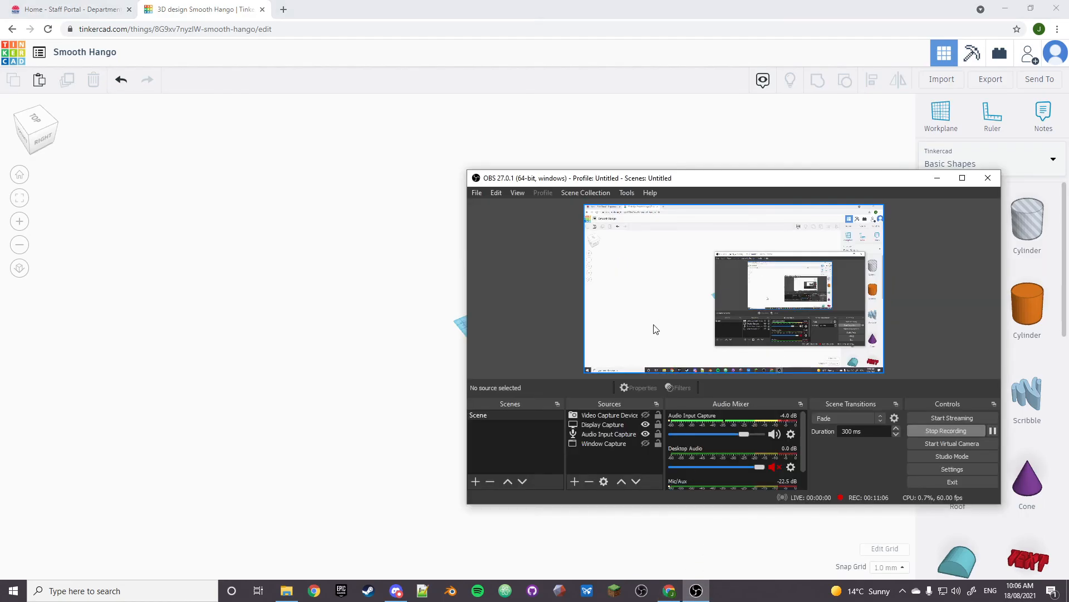